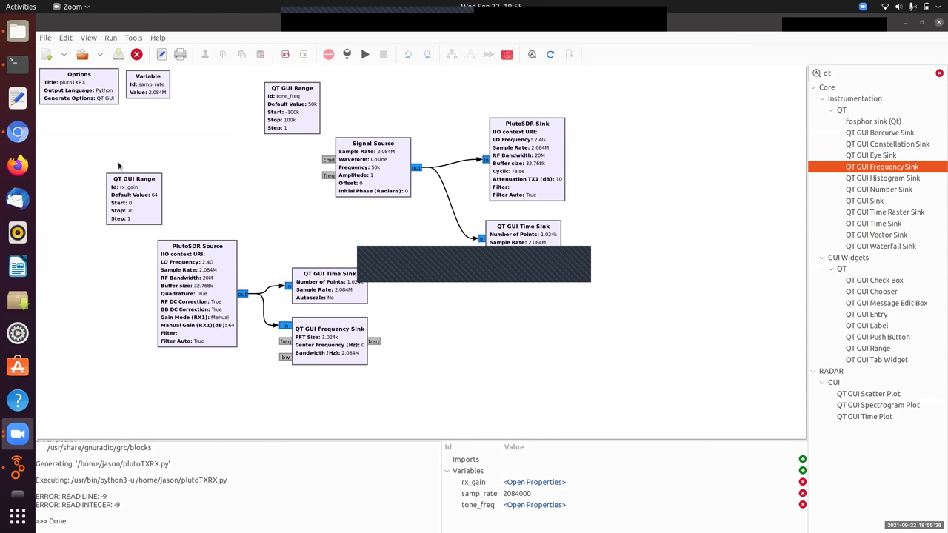
In the Options block, change both the Id and title from plutoTXRX to plutoRADAR.
{"action": "double_click", "coordinate": [47, 82]}
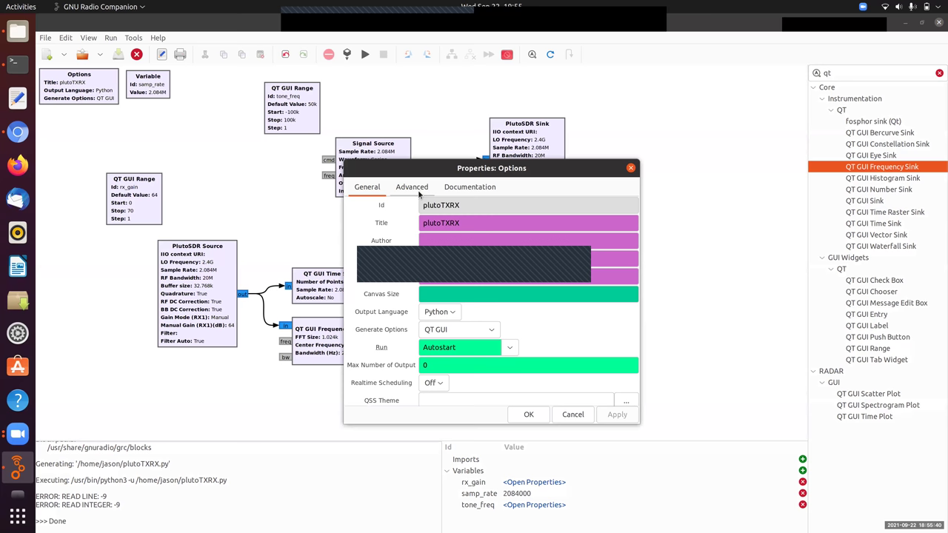
{"action": "left_click_drag", "start_coordinate": [423, 205], "coordinate": [443, 205]}
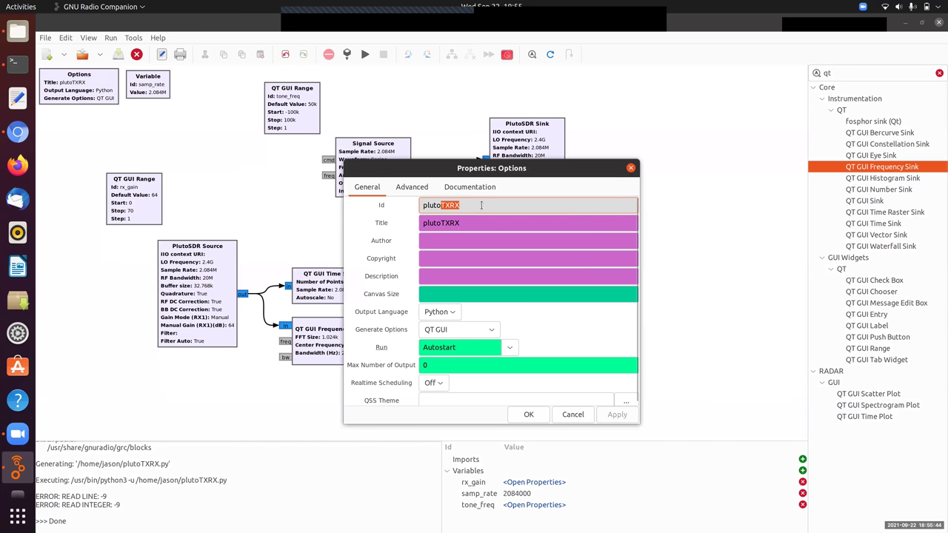
{"action": "type", "text": "RADAR"}
{"action": "left_click_drag", "start_coordinate": [442, 223], "coordinate": [474, 224]}
{"action": "type", "text": "R"}
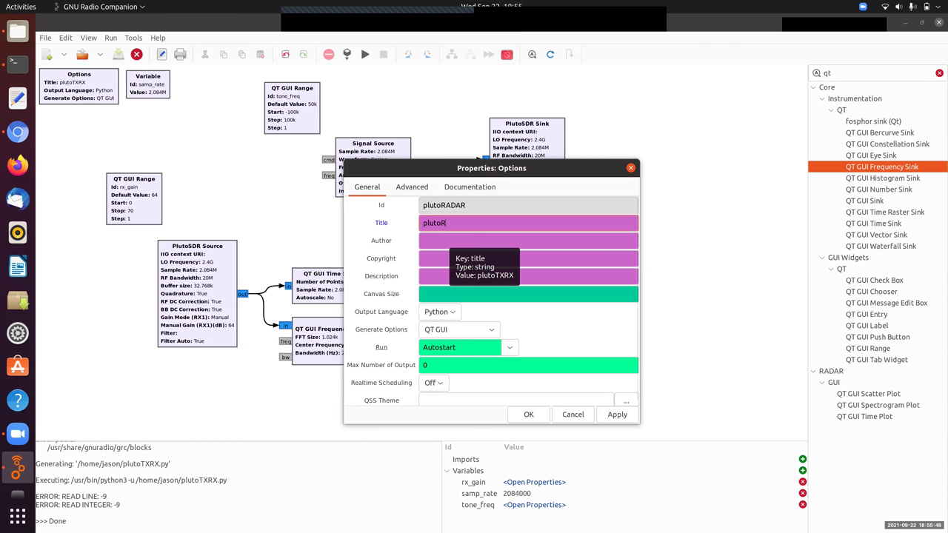
{"action": "type", "text": "ADAR"}
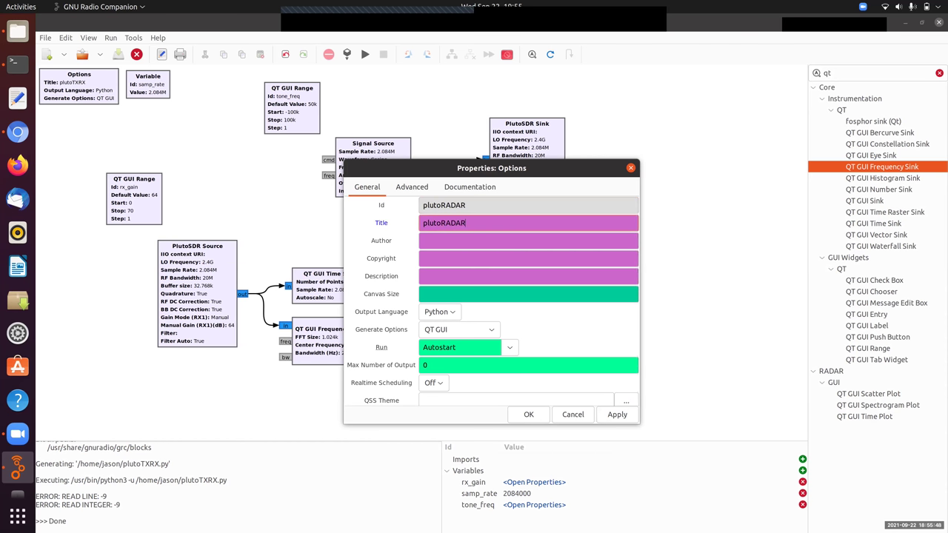
{"action": "left_click", "coordinate": [526, 414]}
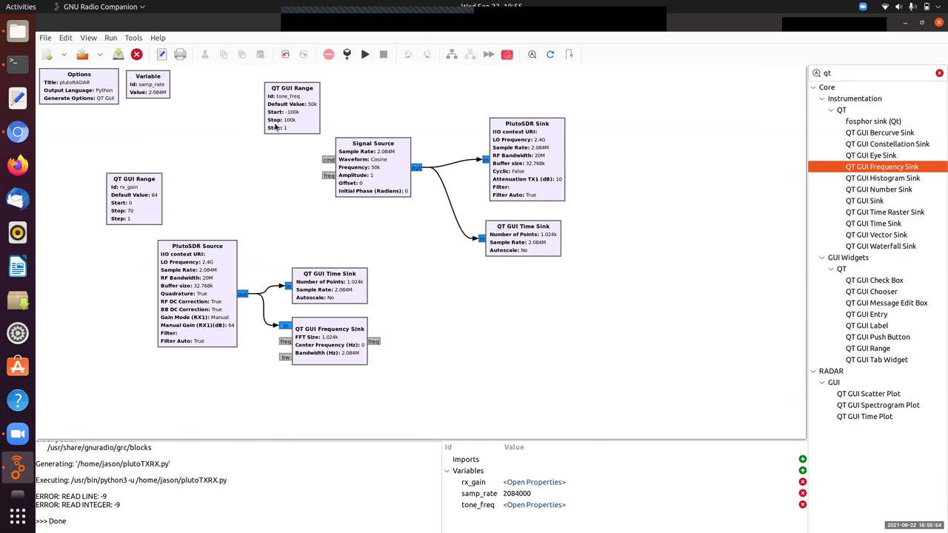
Change the samp_rate variable's value to 2.4e6.
{"action": "double_click", "coordinate": [163, 92]}
{"action": "left_click", "coordinate": [456, 226]}
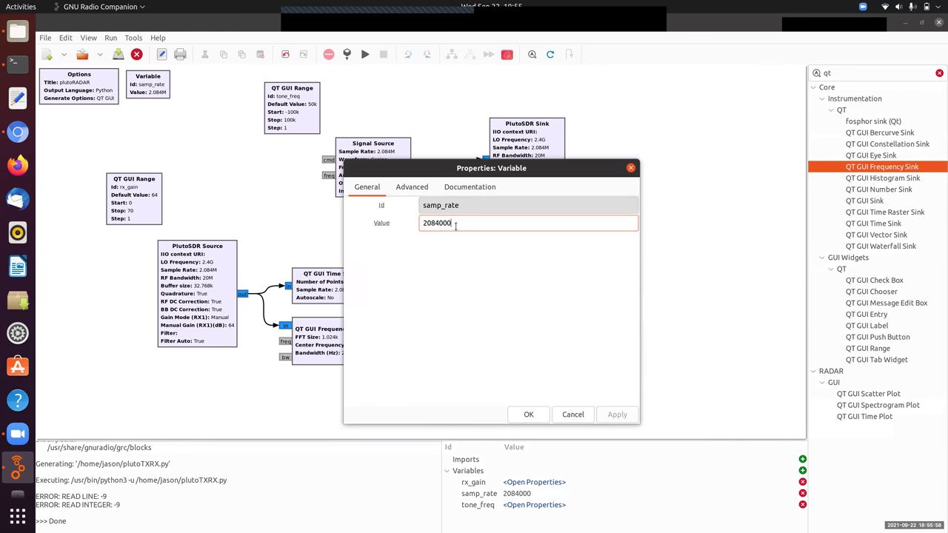
{"action": "double_click", "coordinate": [456, 226]}
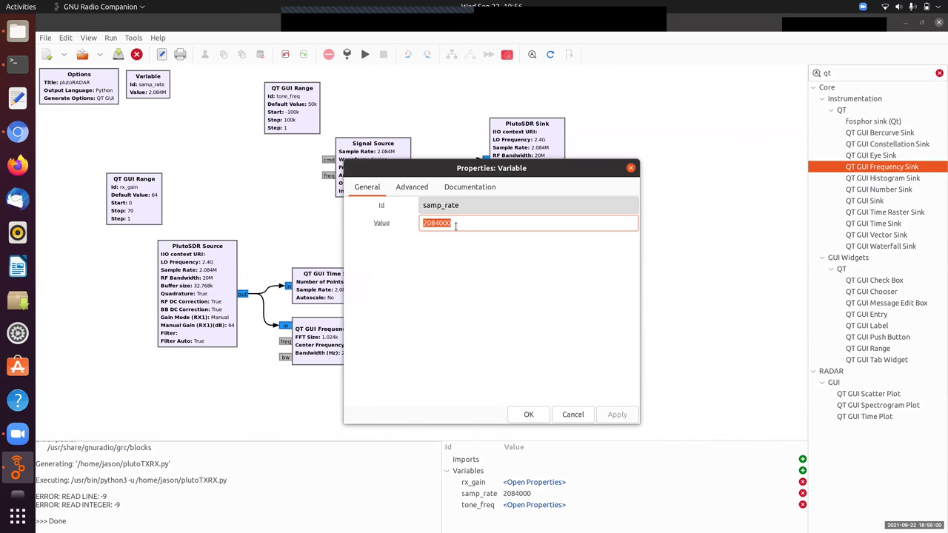
{"action": "type", "text": "2.4e6"}
{"action": "left_click", "coordinate": [528, 415]}
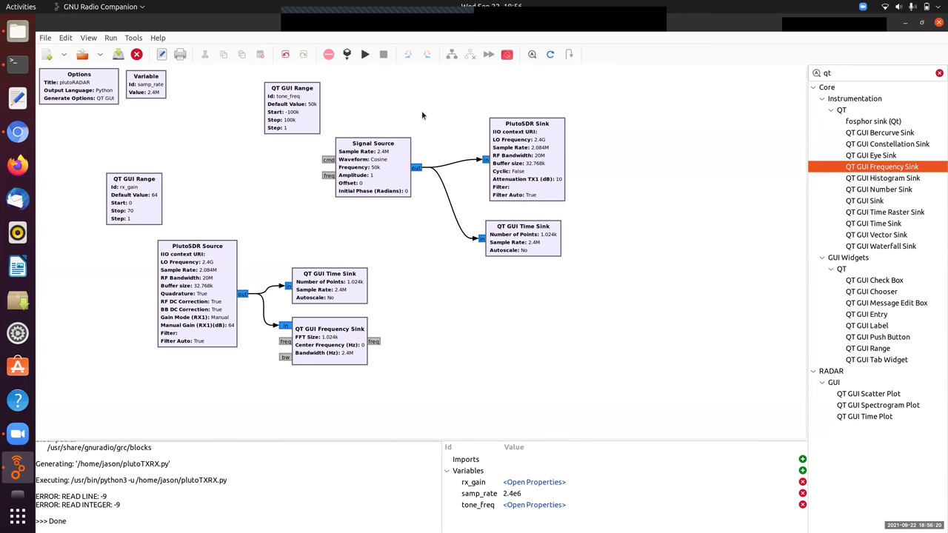
Give the tone_freq range default 500, start -2e3 and stop 2e3.
{"action": "double_click", "coordinate": [310, 105]}
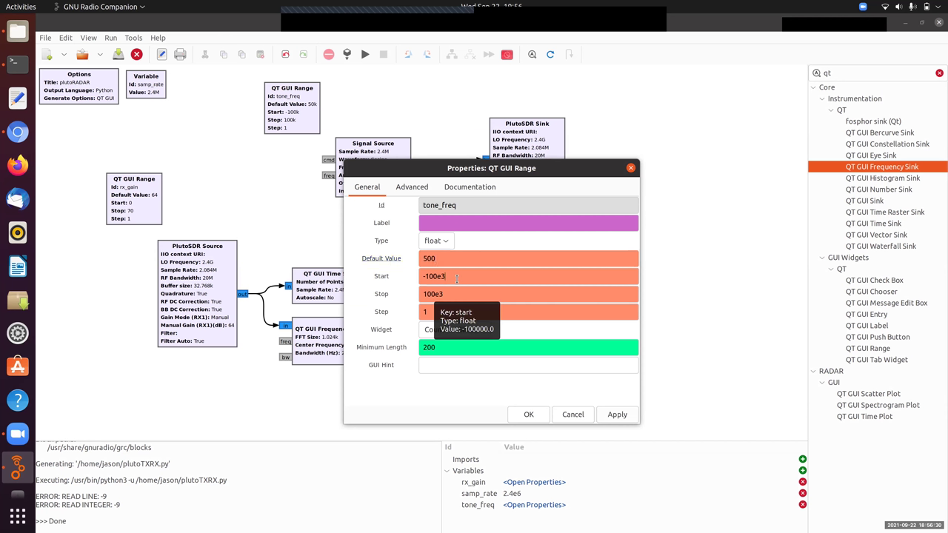
{"action": "left_click_drag", "start_coordinate": [424, 275], "coordinate": [434, 277]}
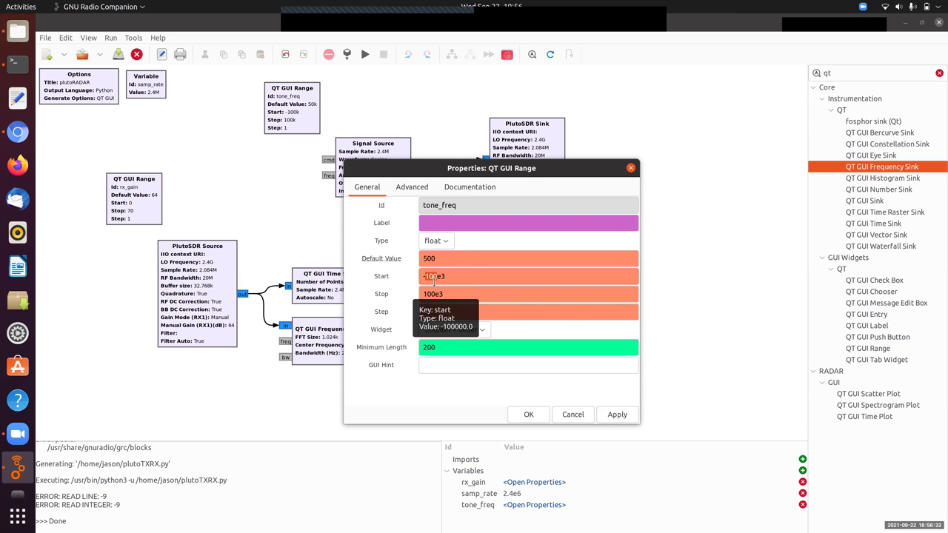
{"action": "type", "text": "2"}
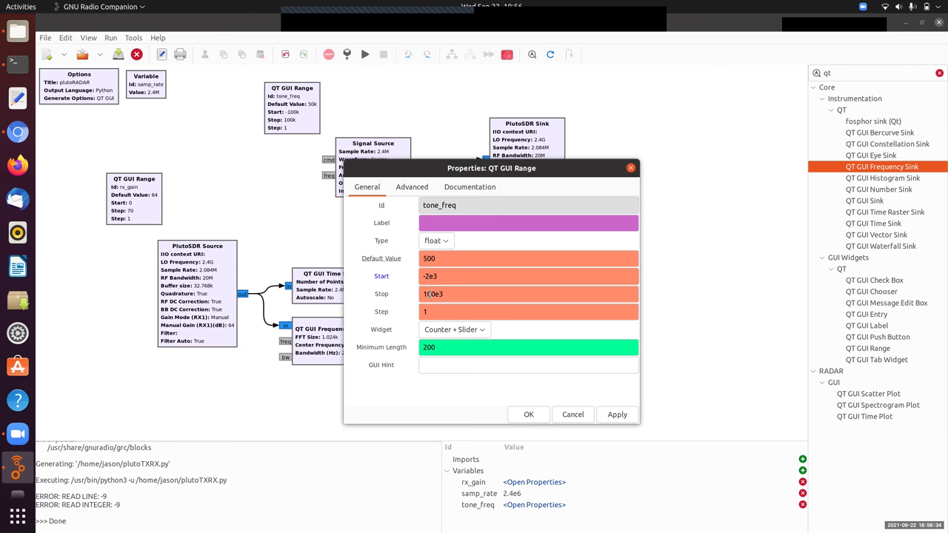
{"action": "left_click", "coordinate": [432, 294]}
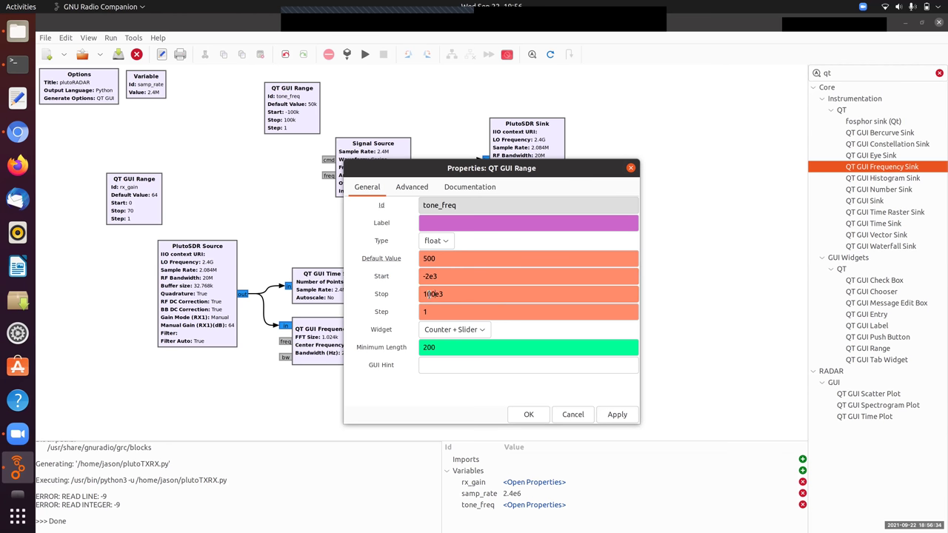
{"action": "left_click", "coordinate": [528, 414]}
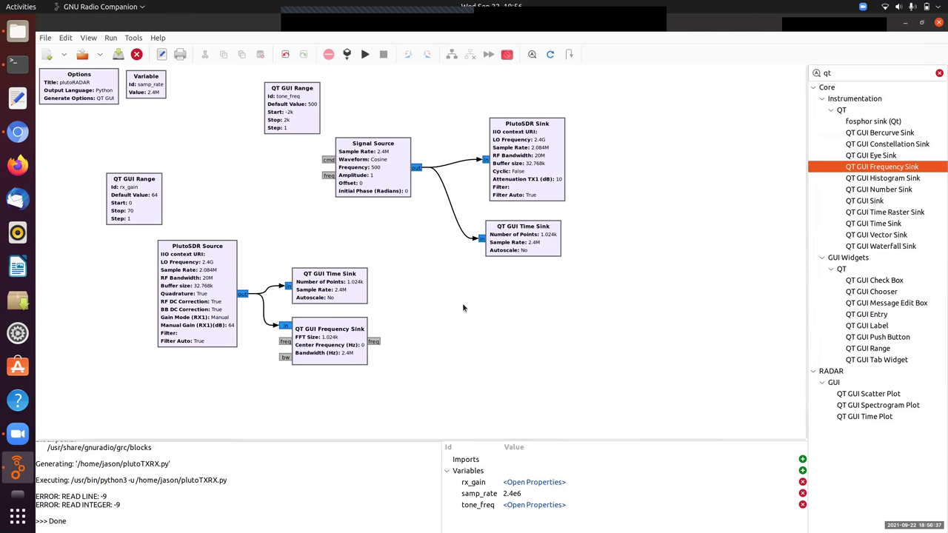
{"action": "left_click", "coordinate": [306, 118]}
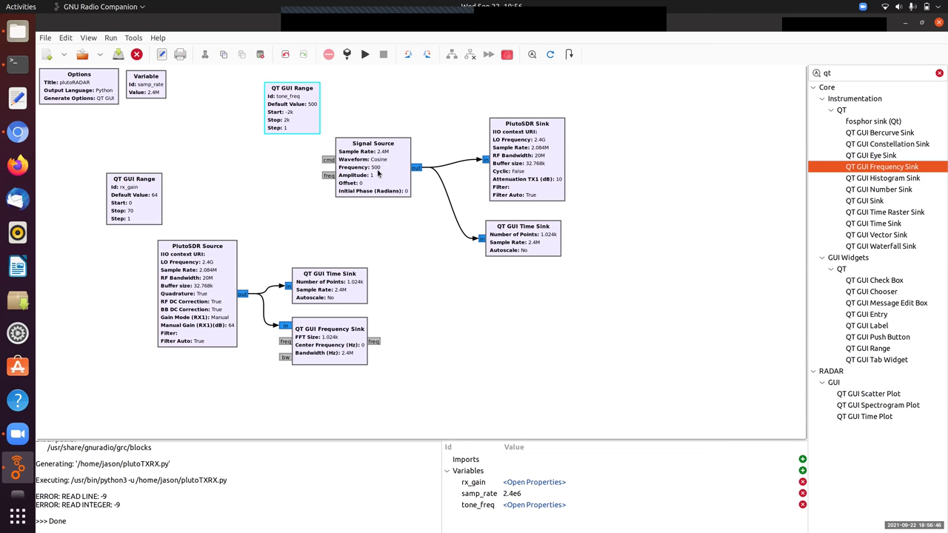
Set the PlutoSDR Sink's sample rate to samp_rate.
{"action": "double_click", "coordinate": [544, 163]}
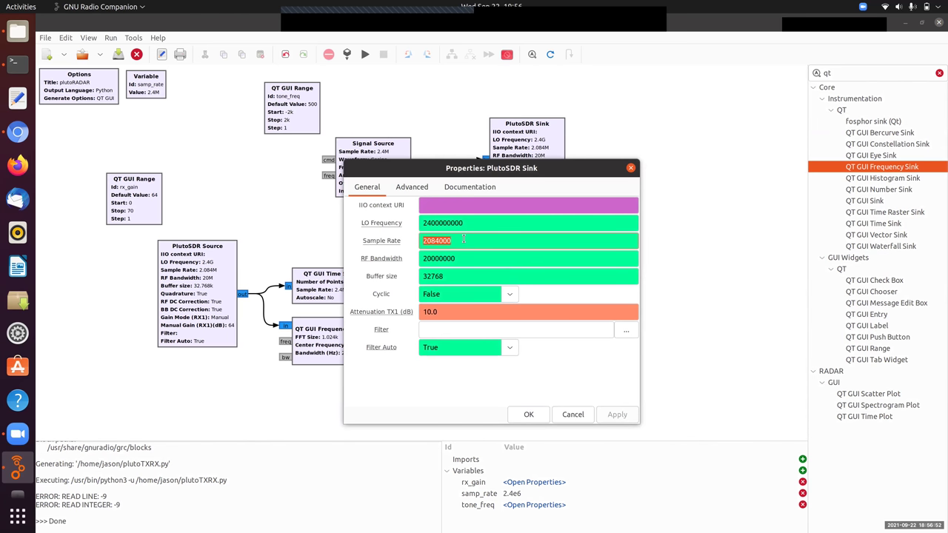
{"action": "type", "text": "samp_rate"}
{"action": "left_click", "coordinate": [528, 415]}
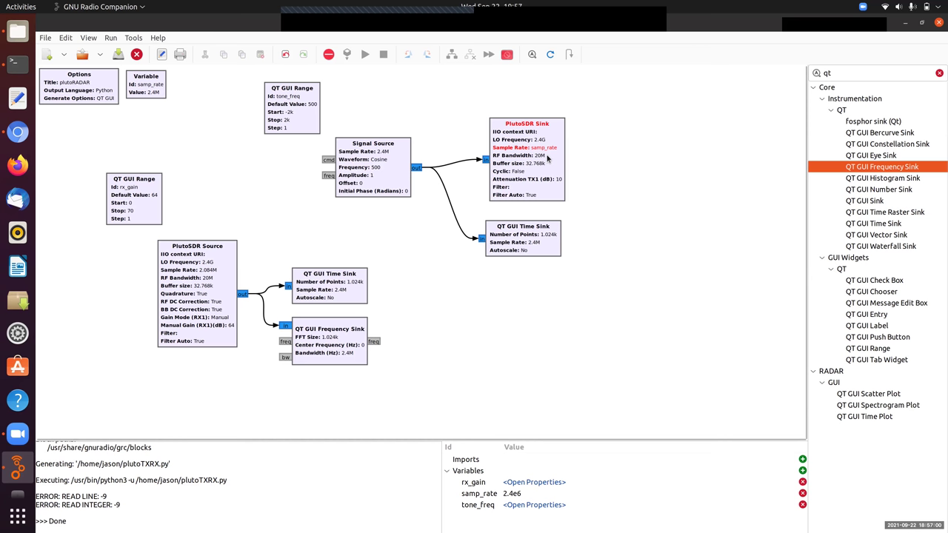
{"action": "double_click", "coordinate": [548, 160]}
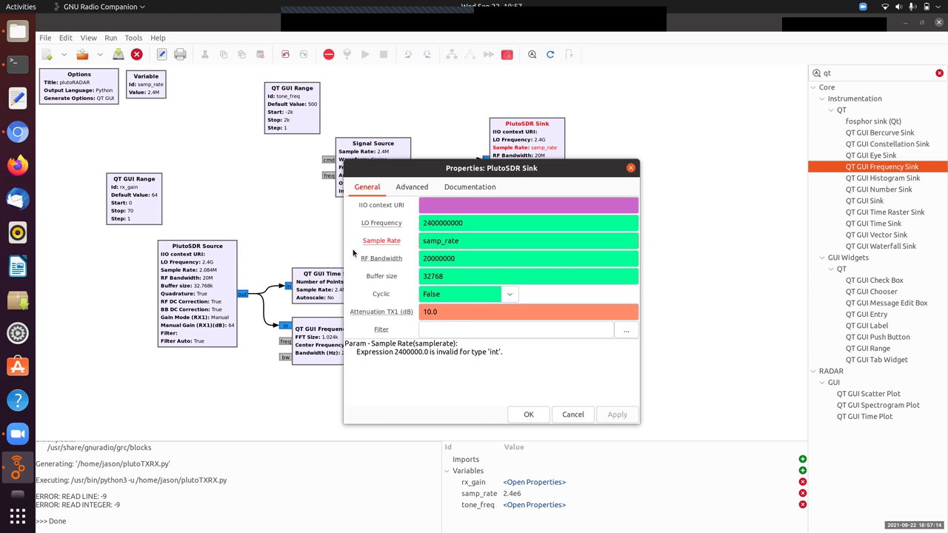
{"action": "type", "text": "int("}
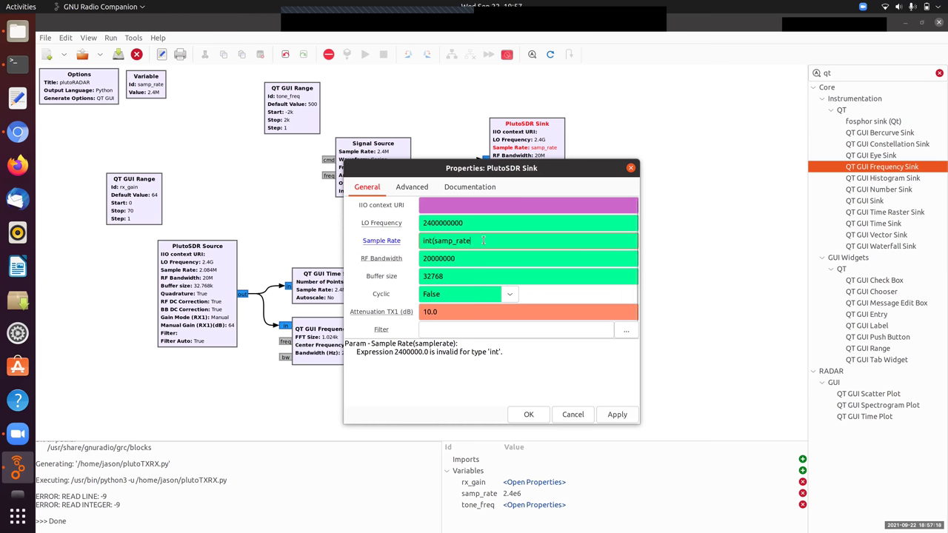
{"action": "type", "text": ")"}
{"action": "left_click_drag", "start_coordinate": [433, 222], "coordinate": [419, 222]}
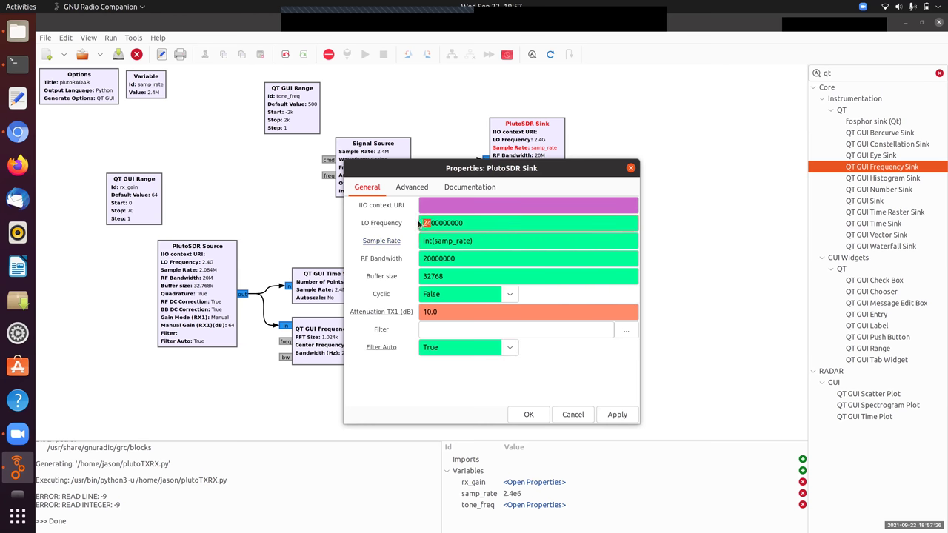
{"action": "type", "text": "35"}
{"action": "left_click", "coordinate": [528, 414]}
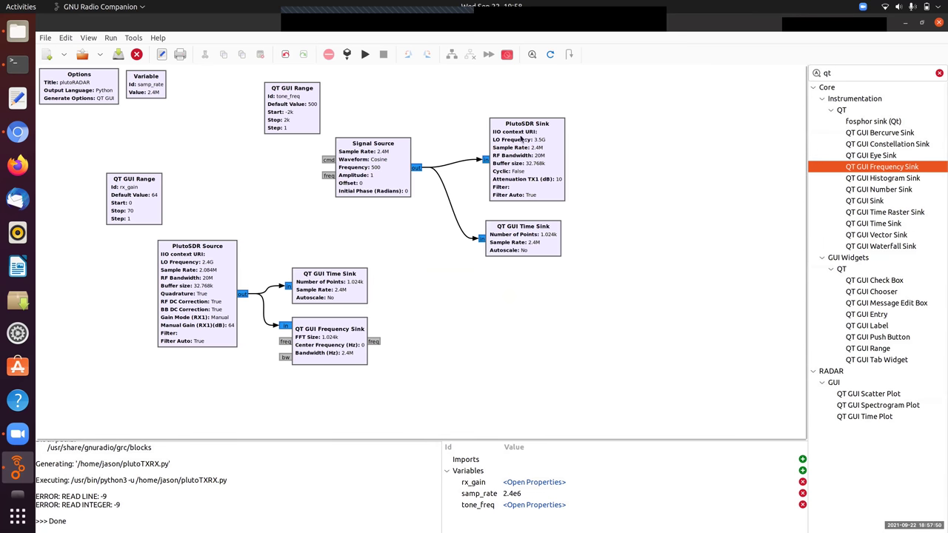
Replace the PlutoSDR Sink's TX1 attenuation value 10.0 with tx_attenuation.
{"action": "left_click", "coordinate": [547, 157]}
{"action": "double_click", "coordinate": [547, 159]}
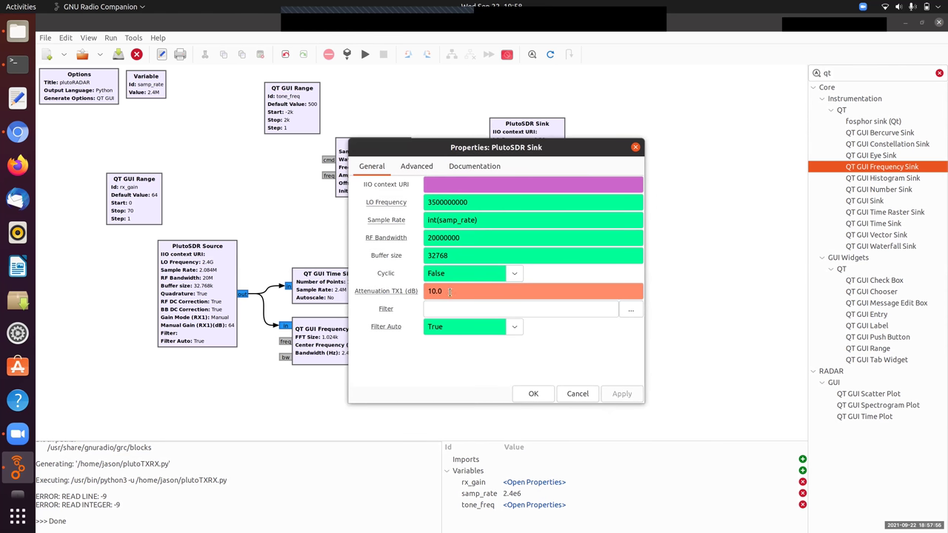
{"action": "left_click", "coordinate": [450, 291]}
{"action": "left_click_drag", "start_coordinate": [450, 291], "coordinate": [420, 292]}
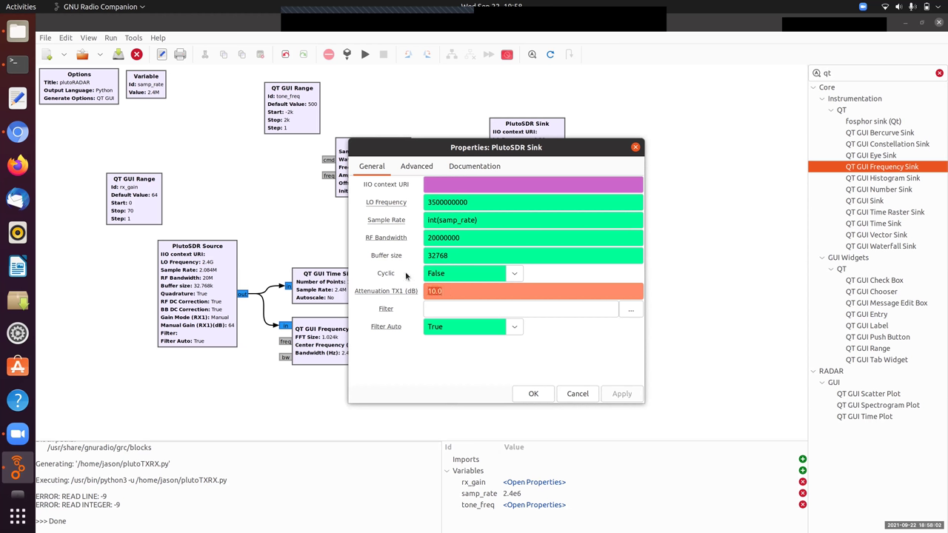
{"action": "type", "text": "tx_attenuation"}
{"action": "left_click", "coordinate": [533, 393]}
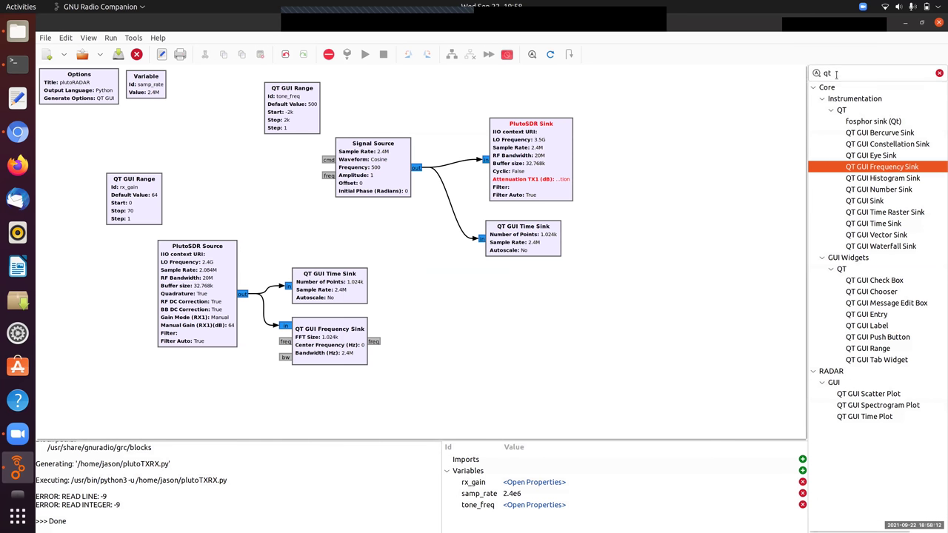
Search for 'range' and place a new QT GUI Range block on the canvas.
{"action": "double_click", "coordinate": [828, 72]}
{"action": "type", "text": "range"}
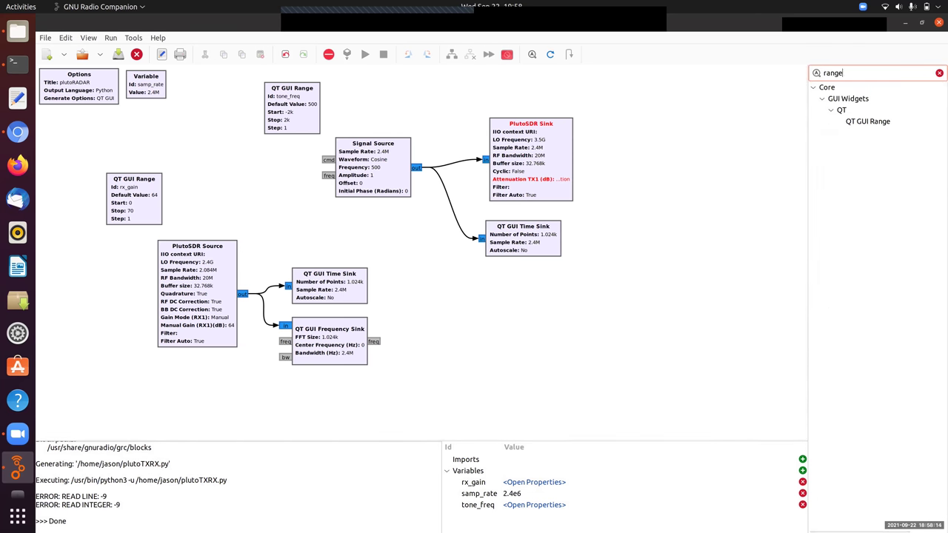
{"action": "left_click_drag", "start_coordinate": [863, 121], "coordinate": [438, 90]}
Name the new range block tx_attenuation with a default value of 10.
{"action": "double_click", "coordinate": [437, 90]}
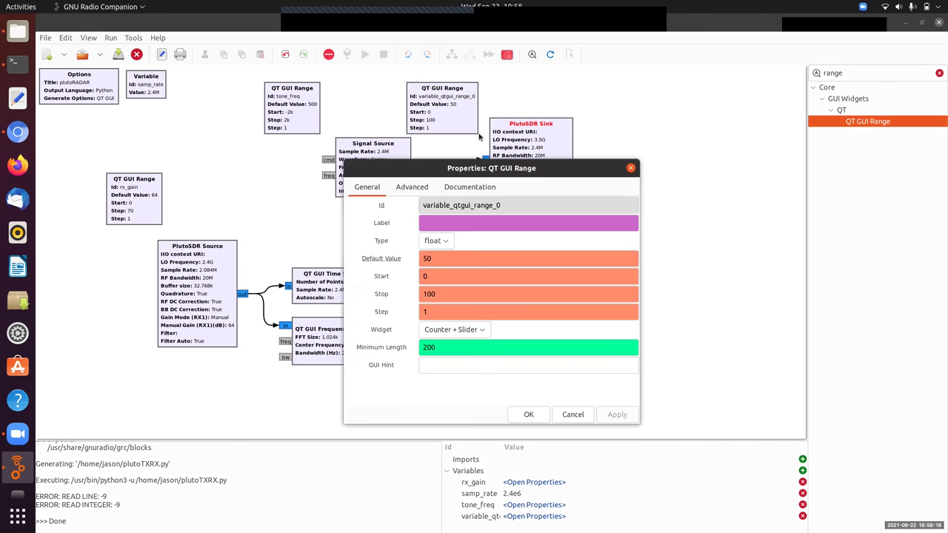
{"action": "left_click_drag", "start_coordinate": [474, 205], "coordinate": [488, 205]}
{"action": "triple_click", "coordinate": [489, 205]}
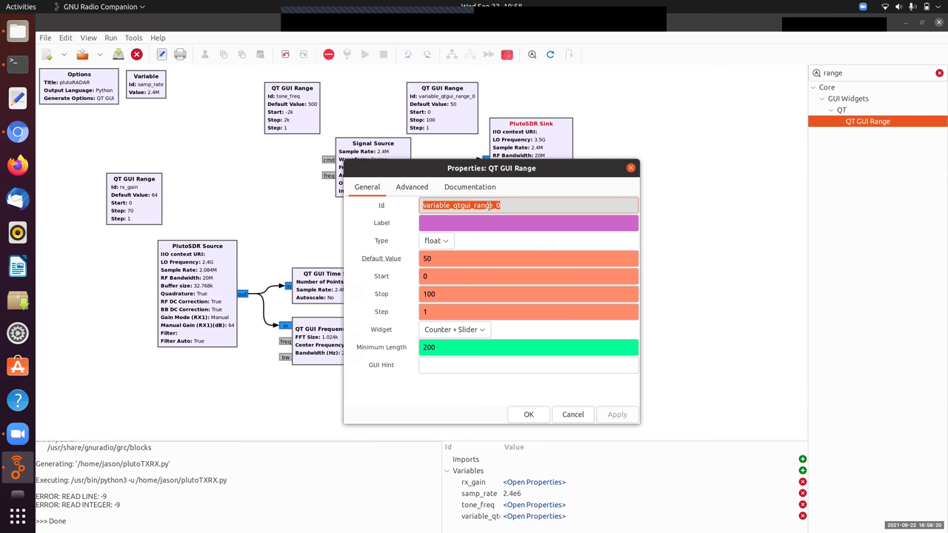
{"action": "type", "text": "tx_atte"}
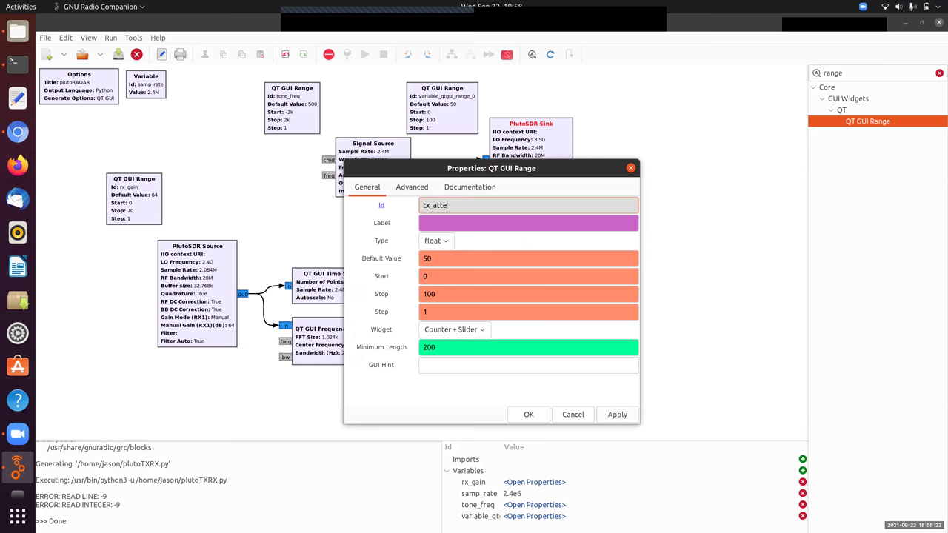
{"action": "type", "text": "nuat"}
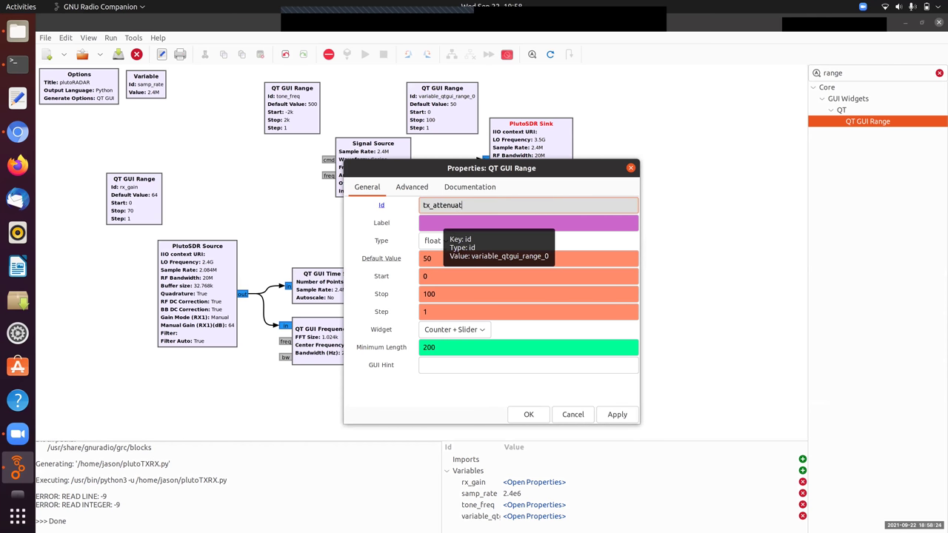
{"action": "type", "text": "ion"}
{"action": "left_click_drag", "start_coordinate": [560, 169], "coordinate": [563, 198]}
{"action": "double_click", "coordinate": [465, 289]}
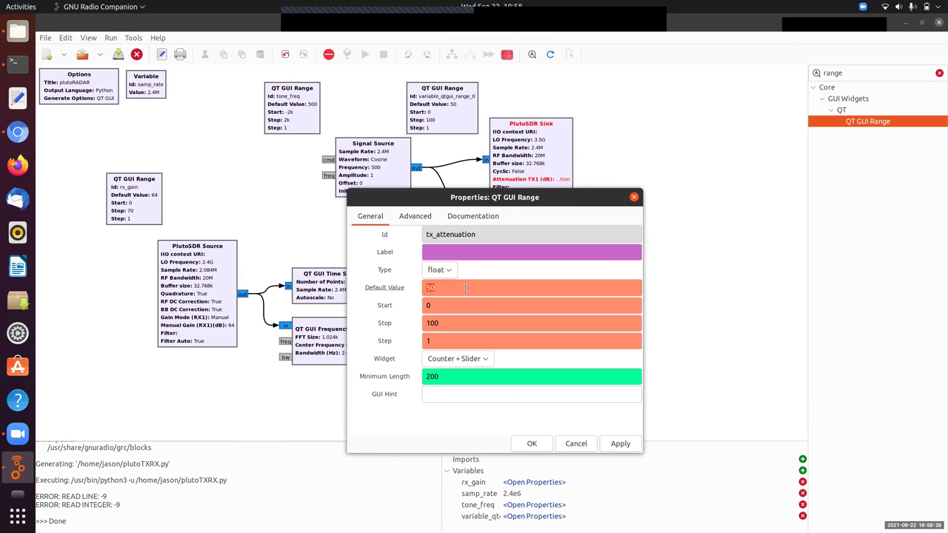
{"action": "type", "text": "10"}
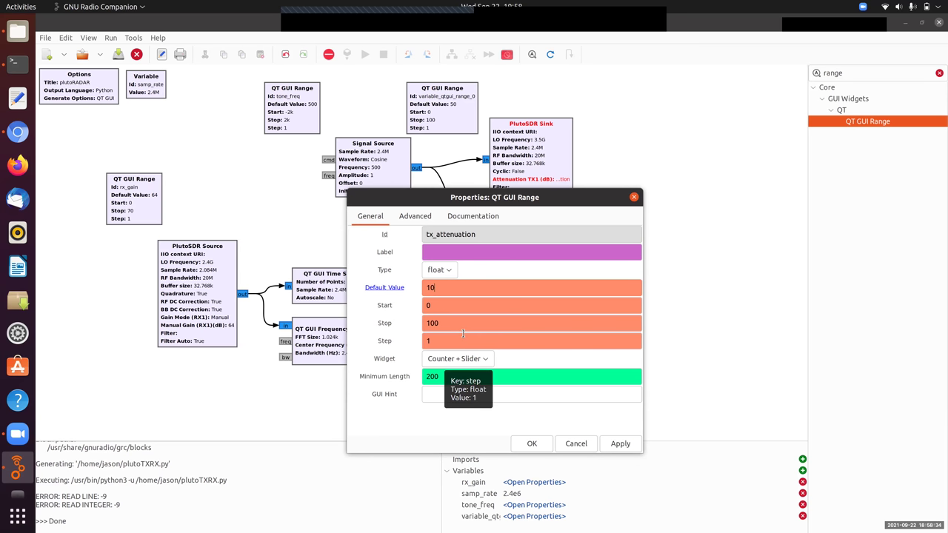
{"action": "left_click", "coordinate": [530, 444]}
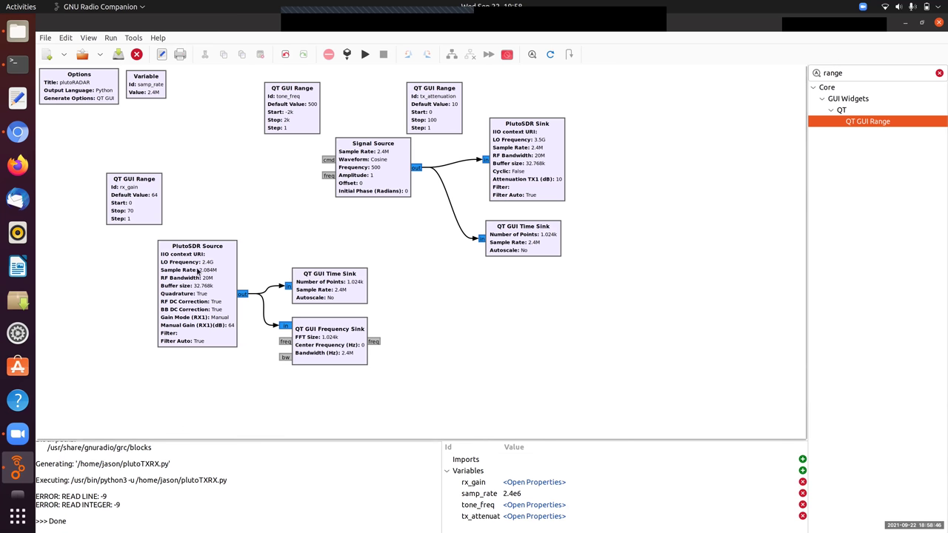
Shift the receive blocks and rx_gain leftward and set the PlutoSDR Source sample rate to int(samp_rate).
{"action": "left_click_drag", "start_coordinate": [425, 366], "coordinate": [90, 257]}
{"action": "left_click_drag", "start_coordinate": [138, 204], "coordinate": [74, 192]}
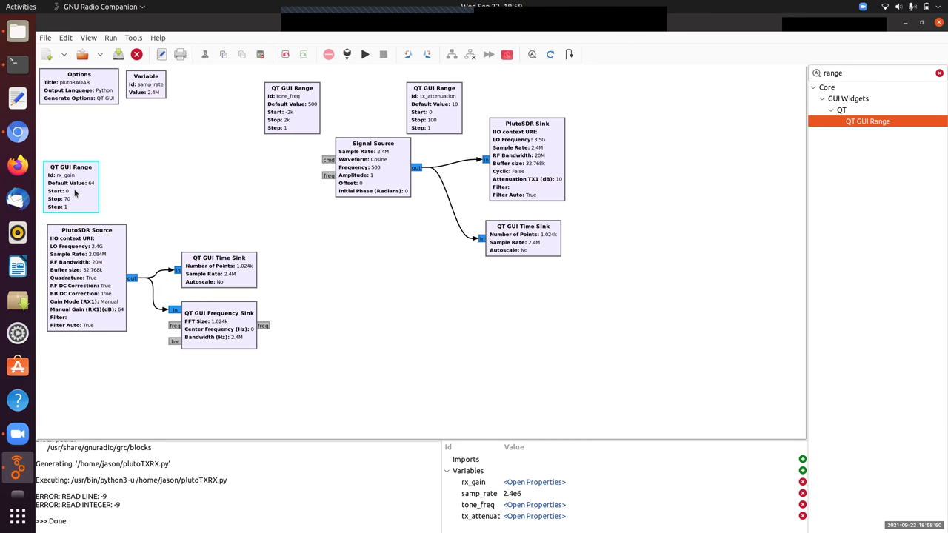
{"action": "double_click", "coordinate": [80, 271]}
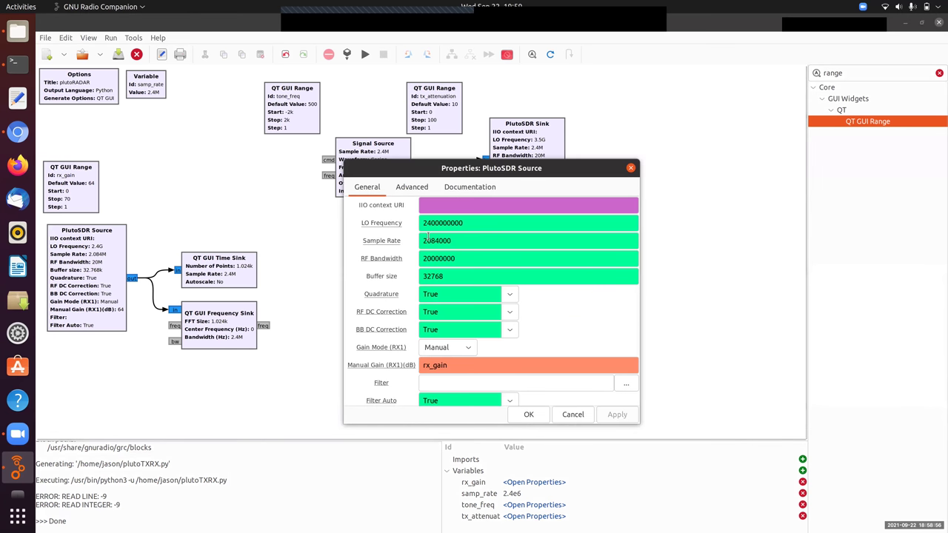
{"action": "left_click", "coordinate": [384, 241]}
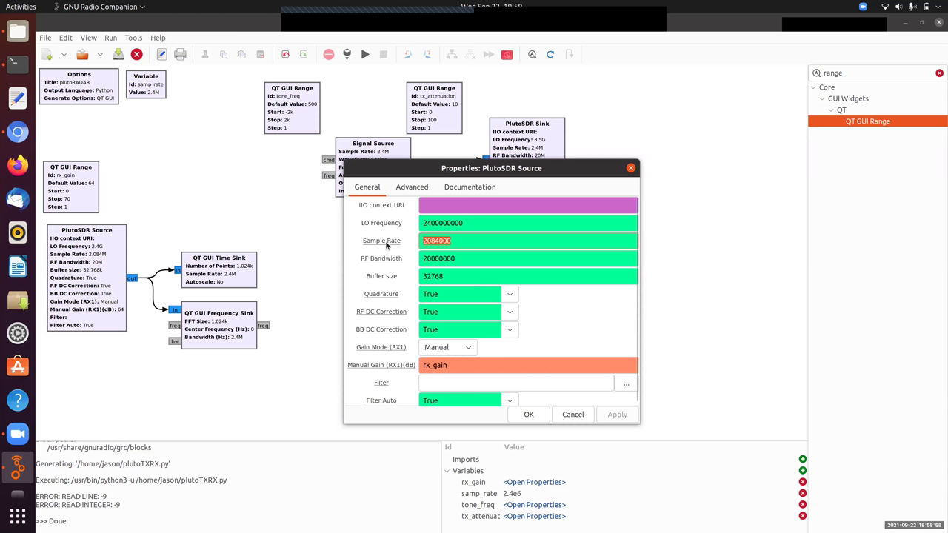
{"action": "type", "text": "int(samp_"}
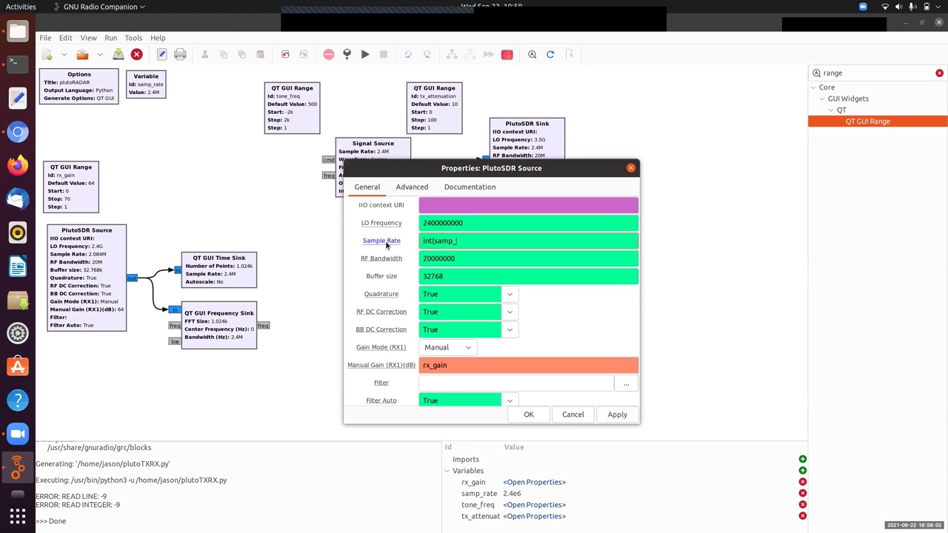
{"action": "type", "text": "rate"}
{"action": "left_click", "coordinate": [529, 414]}
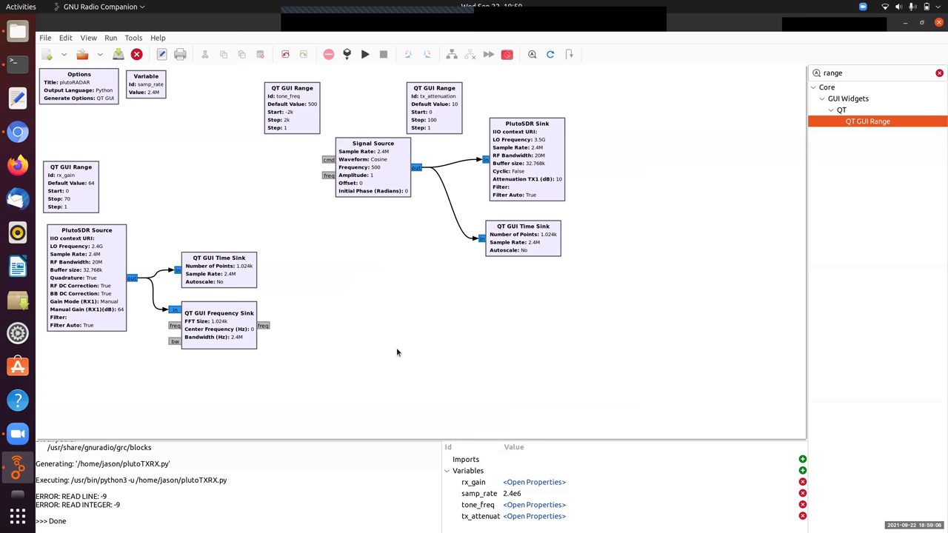
{"action": "left_click_drag", "start_coordinate": [274, 359], "coordinate": [159, 250]}
{"action": "left_click_drag", "start_coordinate": [218, 273], "coordinate": [218, 234]}
Relabel the transmit Time Sink's plot lines as TX re and RX im.
{"action": "double_click", "coordinate": [521, 242]}
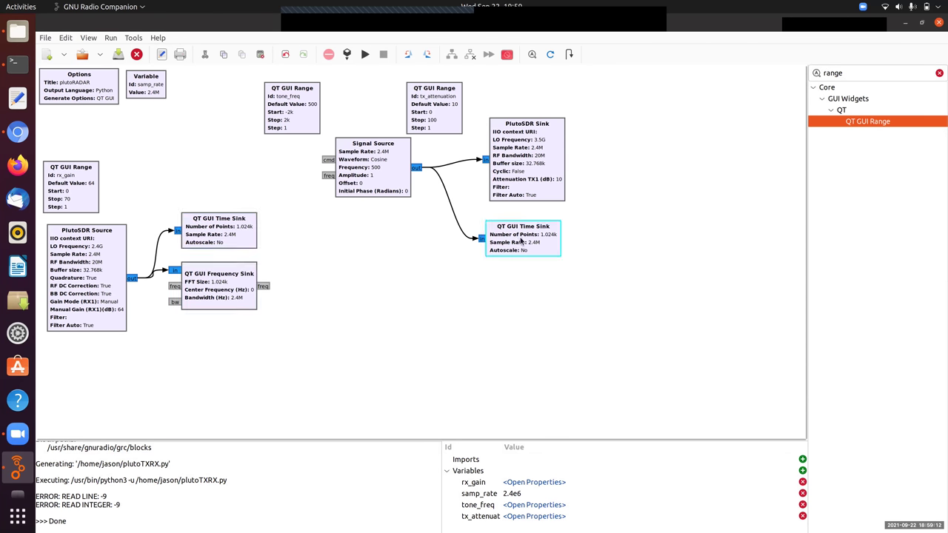
{"action": "left_click", "coordinate": [495, 187]}
{"action": "triple_click", "coordinate": [482, 277]}
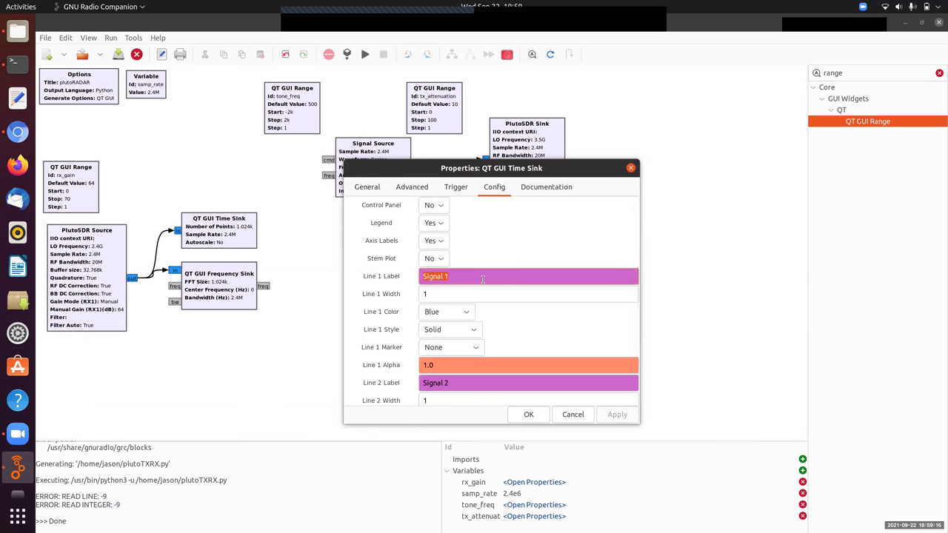
{"action": "type", "text": "TX re"}
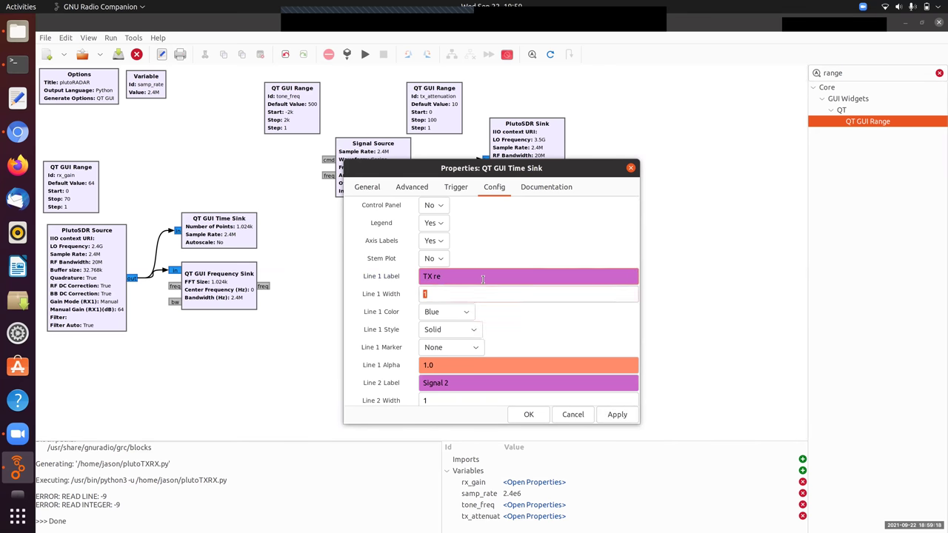
{"action": "key", "text": "Tab"}
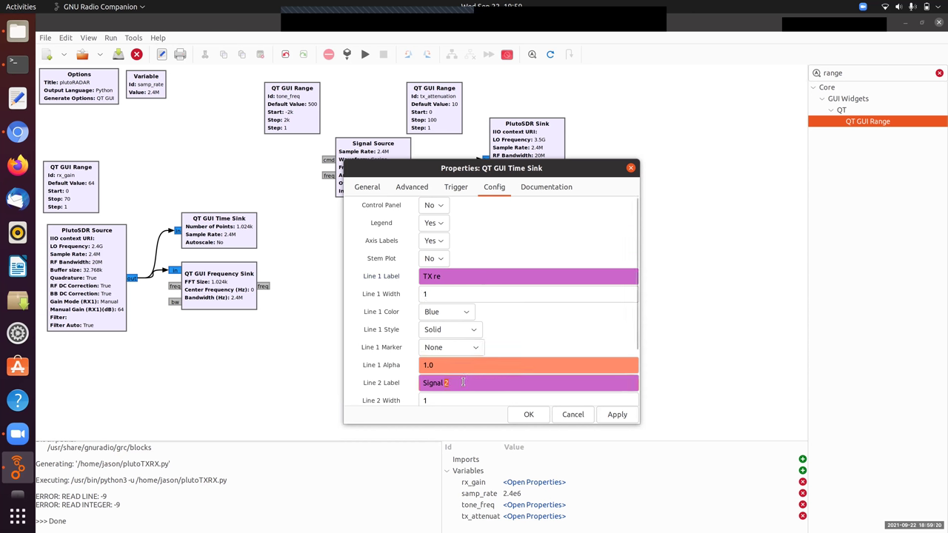
{"action": "triple_click", "coordinate": [464, 382]}
{"action": "type", "text": "RX i"}
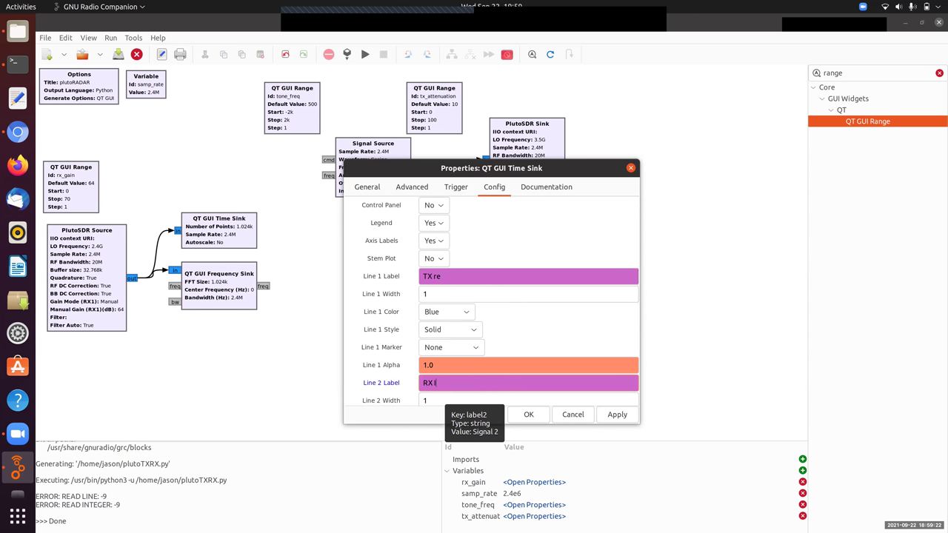
{"action": "type", "text": "re"}
{"action": "left_click", "coordinate": [528, 415]}
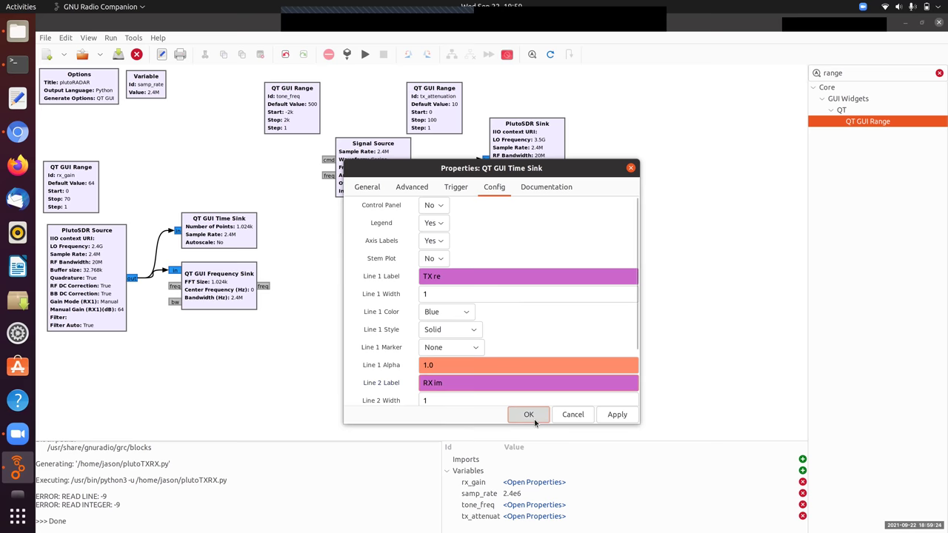
Relabel the receive Time Sink's plot lines as RX re and RX im.
{"action": "double_click", "coordinate": [238, 237]}
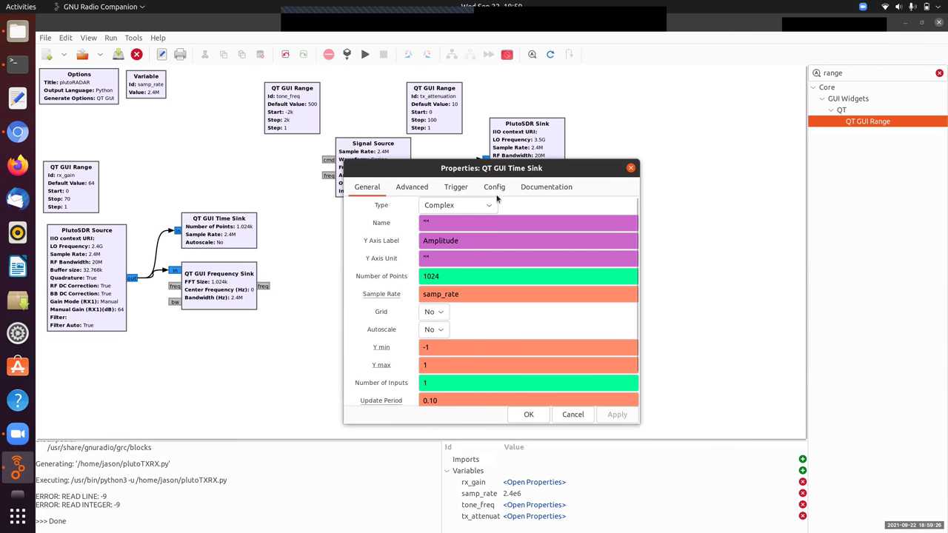
{"action": "left_click", "coordinate": [494, 187]}
{"action": "triple_click", "coordinate": [457, 275]}
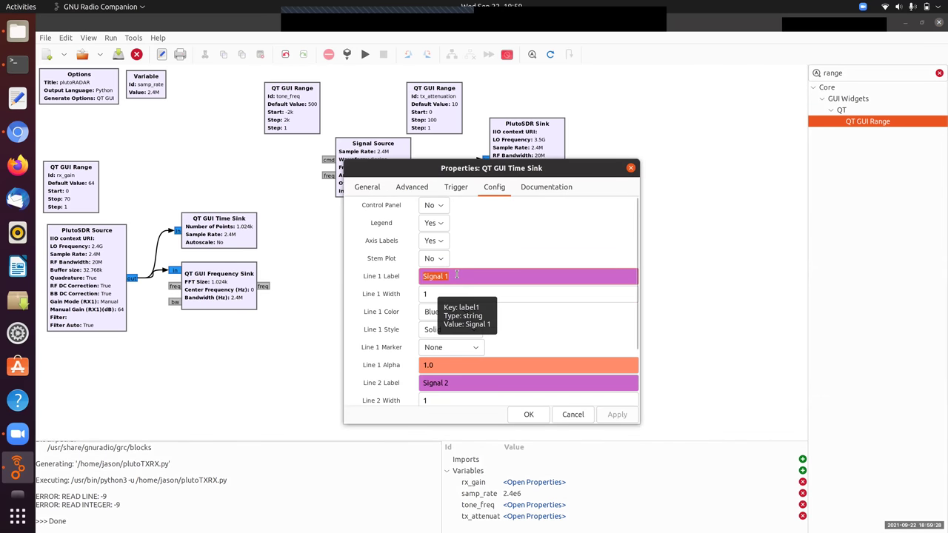
{"action": "type", "text": "RX re"}
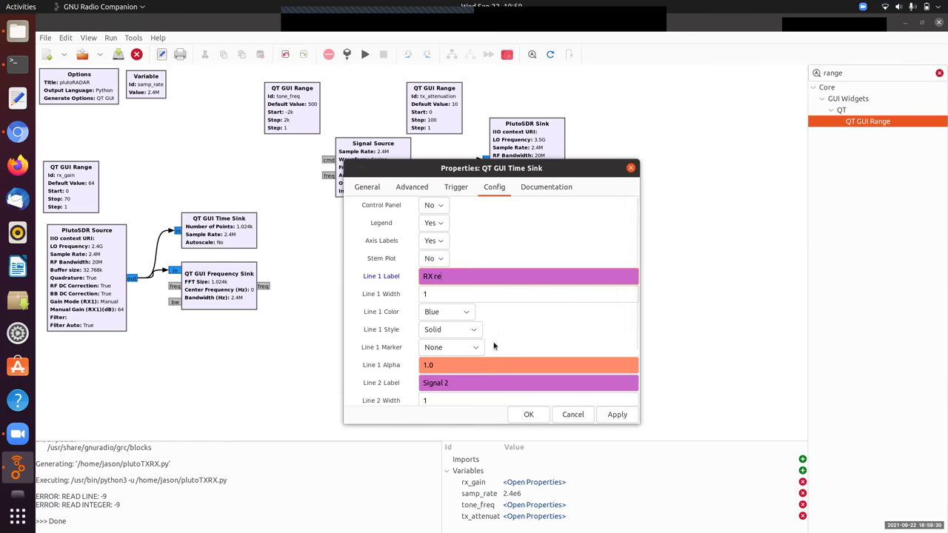
{"action": "triple_click", "coordinate": [466, 380]}
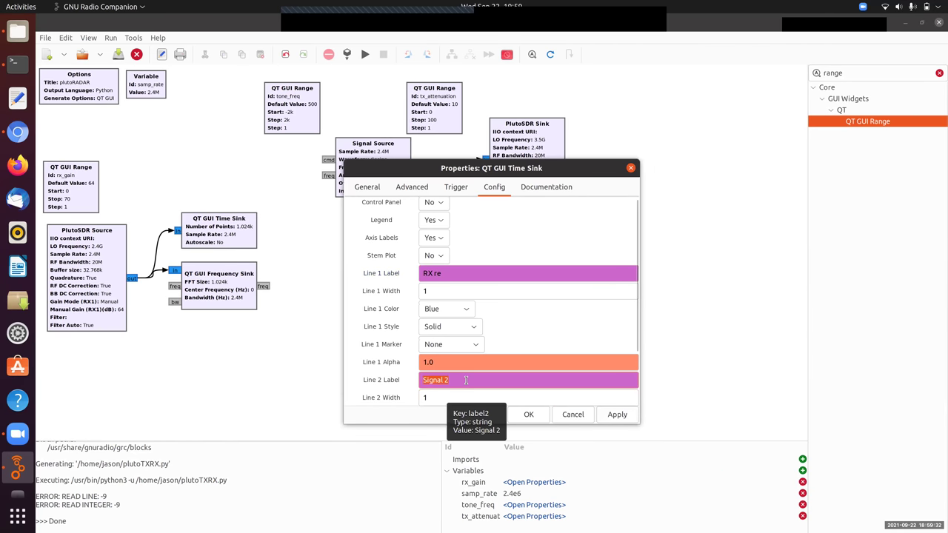
{"action": "type", "text": "RX im"}
{"action": "left_click", "coordinate": [528, 414]}
Label the Frequency Sink's first line RX.
{"action": "double_click", "coordinate": [219, 275]}
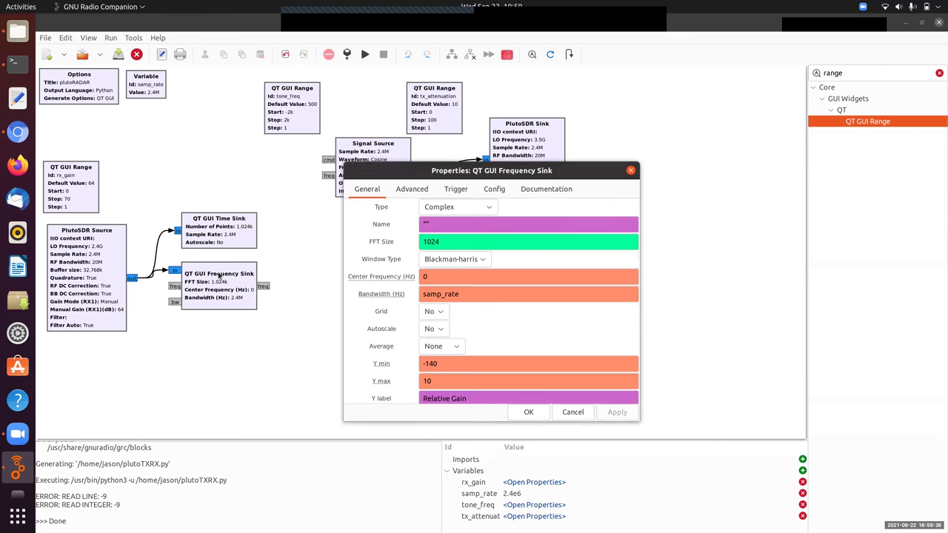
{"action": "left_click", "coordinate": [494, 190]}
{"action": "left_click", "coordinate": [457, 256]}
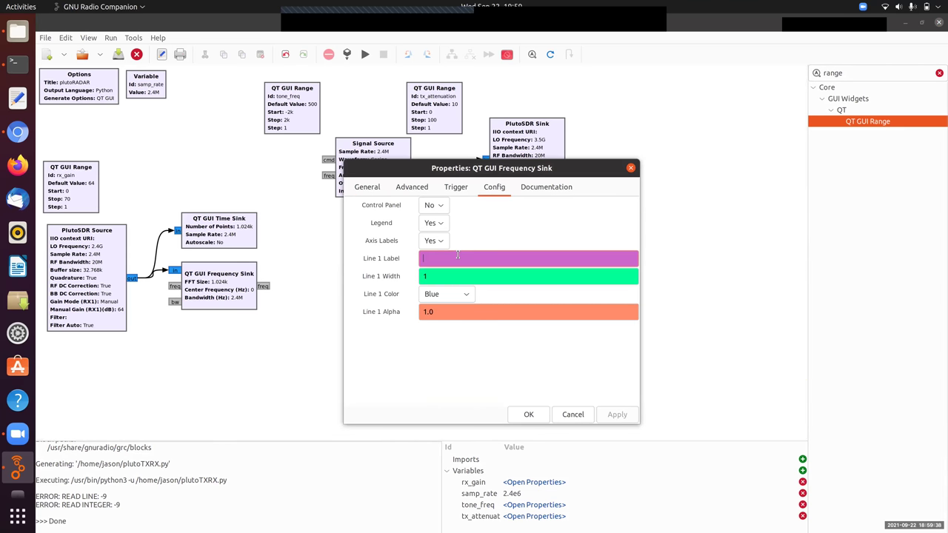
{"action": "type", "text": "RX"}
{"action": "left_click", "coordinate": [529, 414]}
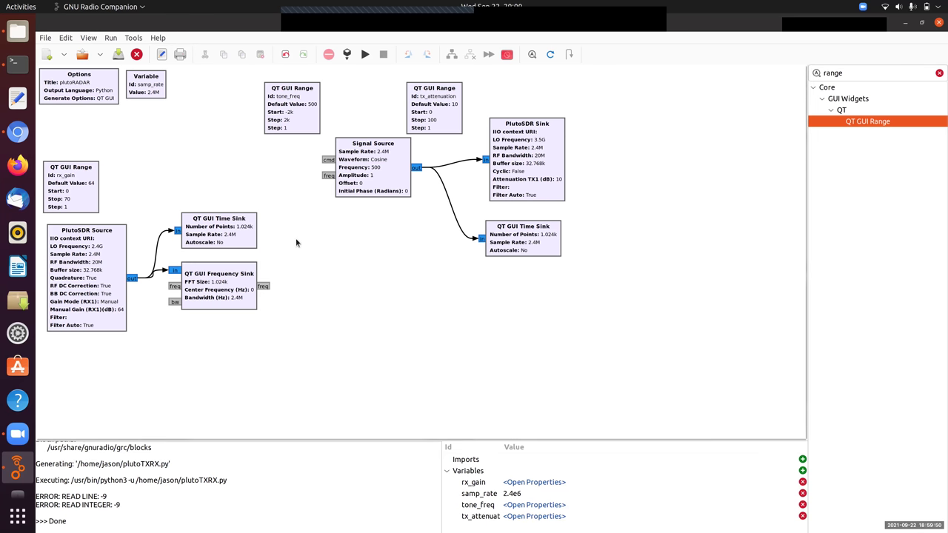
Multiply the receive Time Sink's number of points by 8, giving 8192.
{"action": "double_click", "coordinate": [242, 238]}
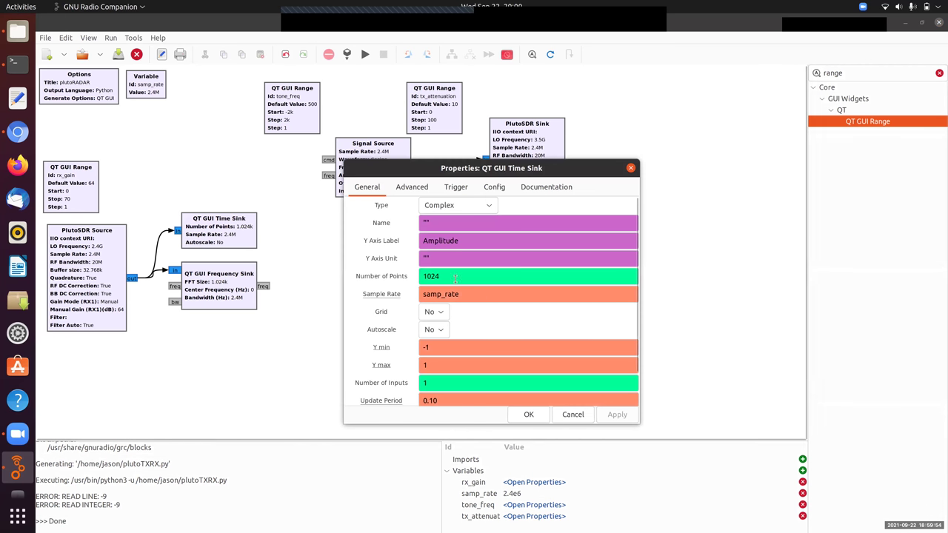
{"action": "left_click", "coordinate": [450, 277]}
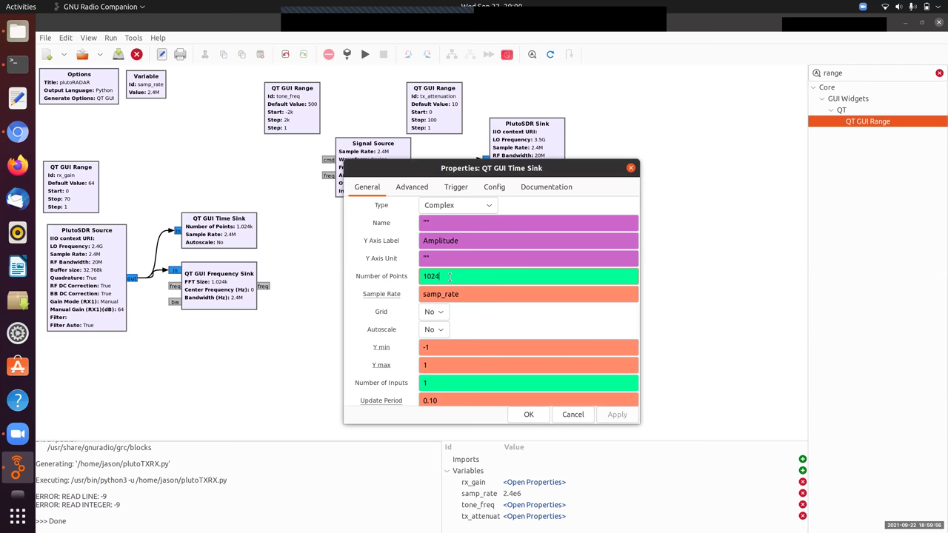
{"action": "type", "text": "*8"}
{"action": "left_click", "coordinate": [528, 414]}
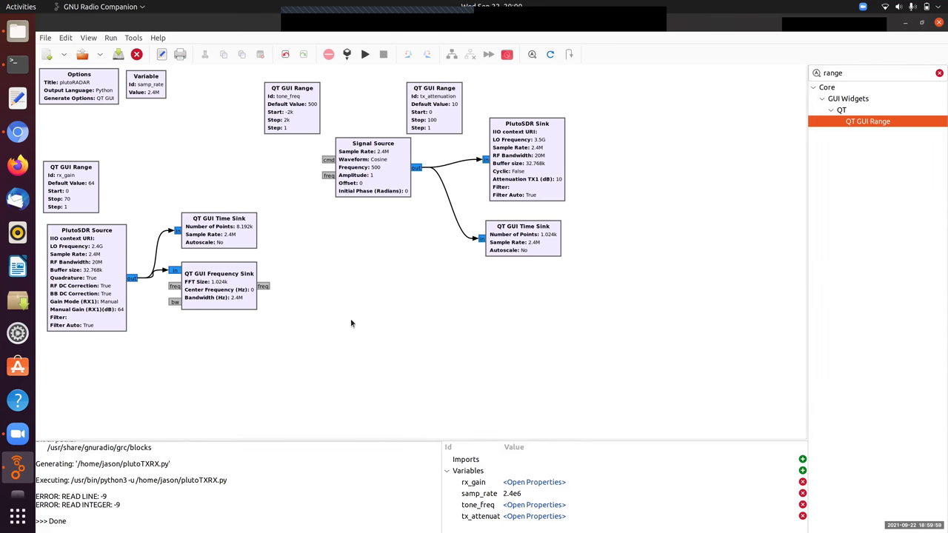
Set the Frequency Sink's FFT size to 1024*8, giving 8192.
{"action": "double_click", "coordinate": [216, 309]}
{"action": "left_click", "coordinate": [461, 240]}
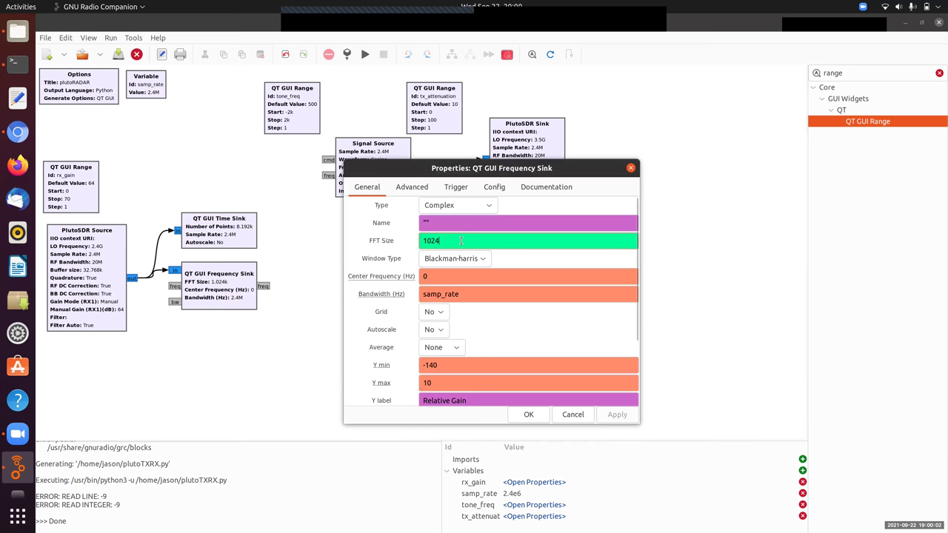
{"action": "type", "text": "*8"}
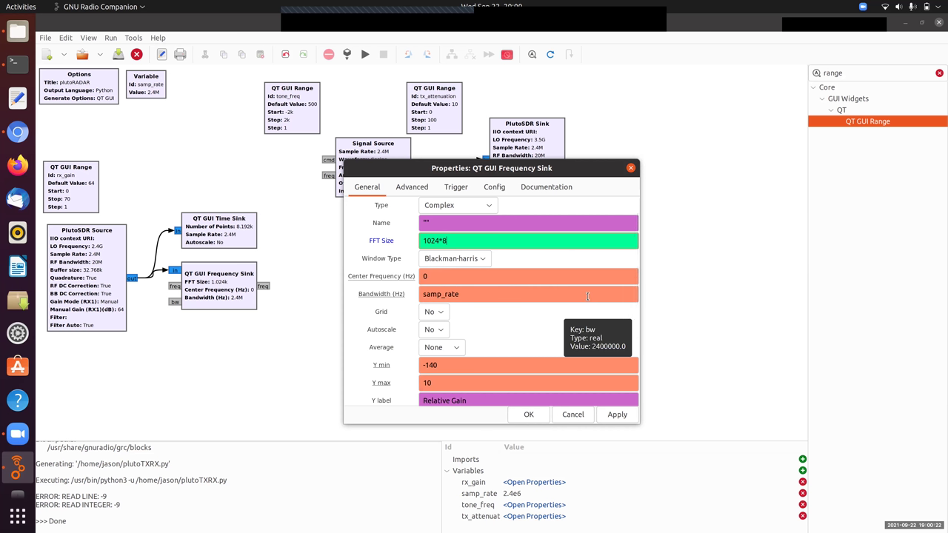
{"action": "left_click", "coordinate": [527, 414]}
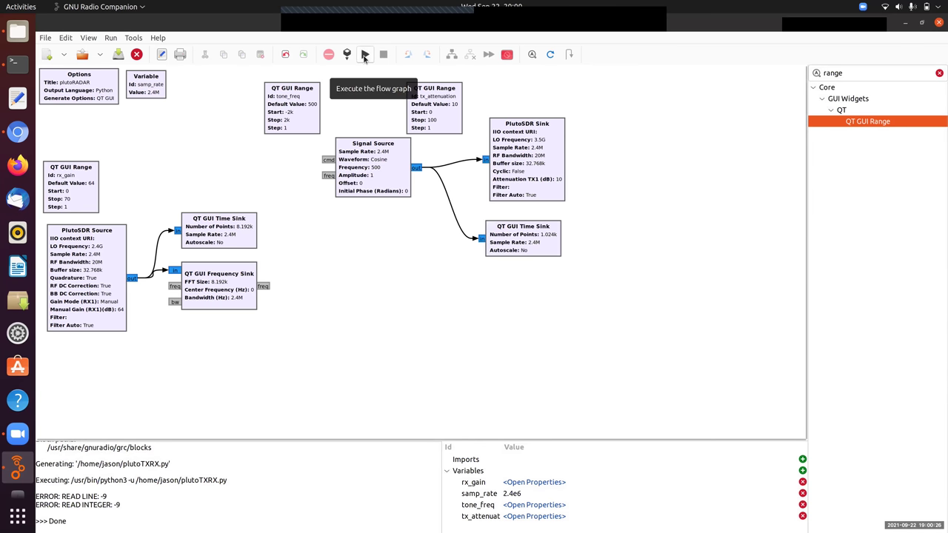
Run the flow graph, enlarge the plutoRADAR window to inspect it, then close it.
{"action": "left_click", "coordinate": [365, 57]}
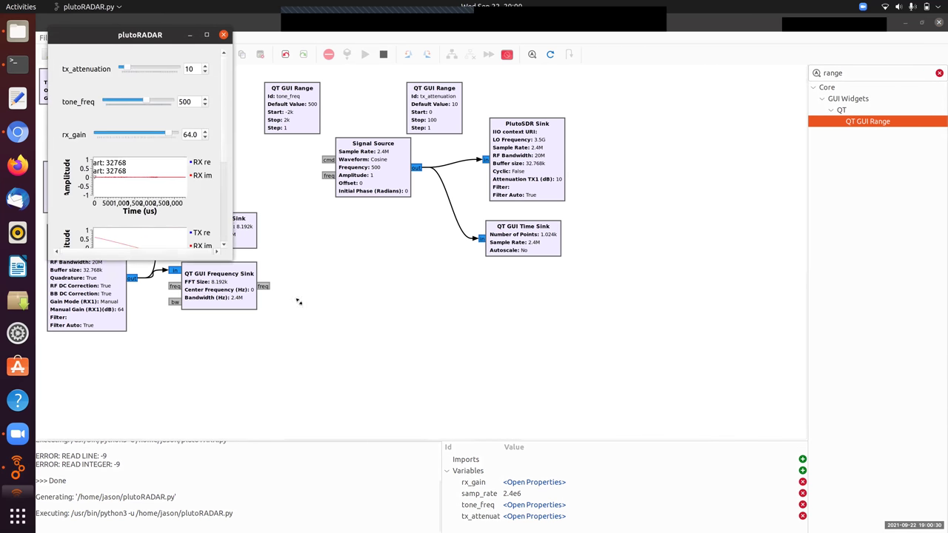
{"action": "left_click_drag", "start_coordinate": [256, 300], "coordinate": [627, 518]}
{"action": "left_click_drag", "start_coordinate": [620, 36], "coordinate": [698, 82]}
{"action": "left_click", "coordinate": [697, 79]}
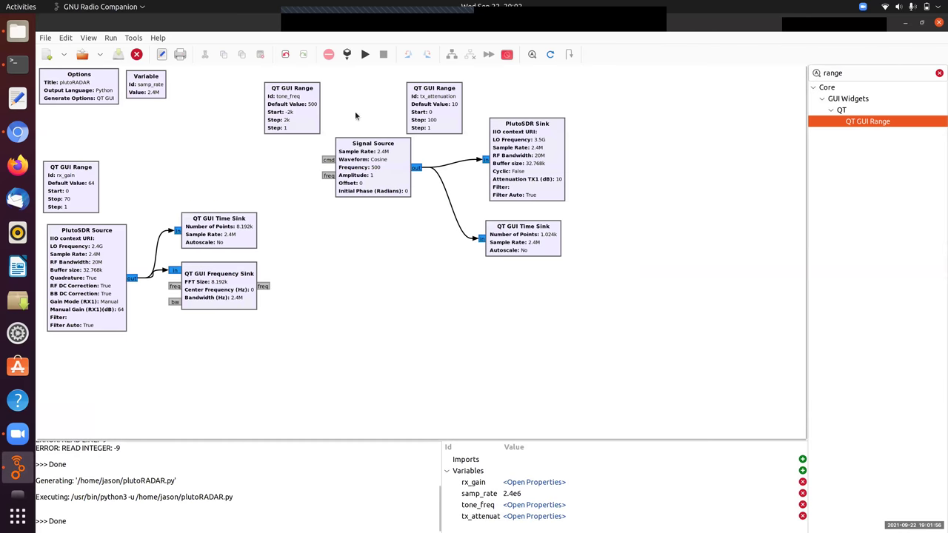
{"action": "left_click", "coordinate": [104, 259]}
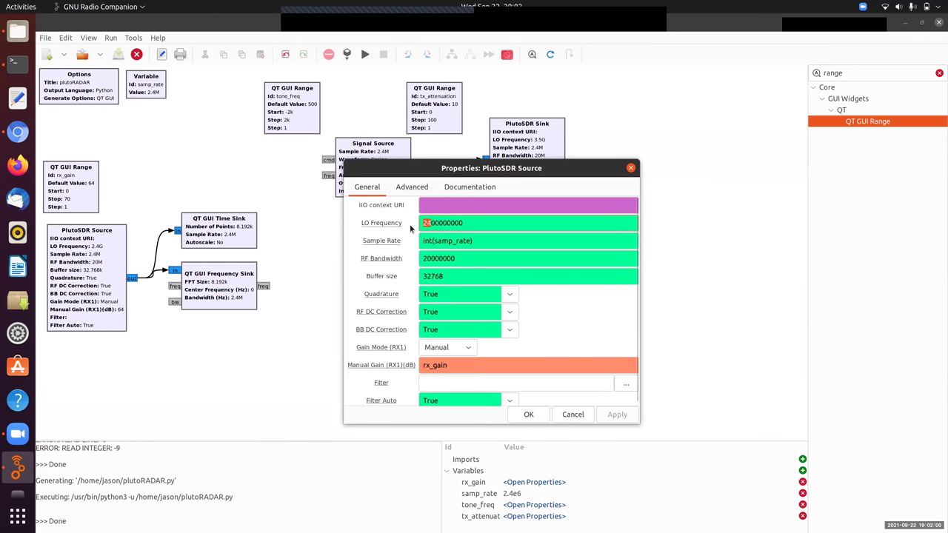
{"action": "type", "text": "35"}
{"action": "left_click", "coordinate": [529, 414]}
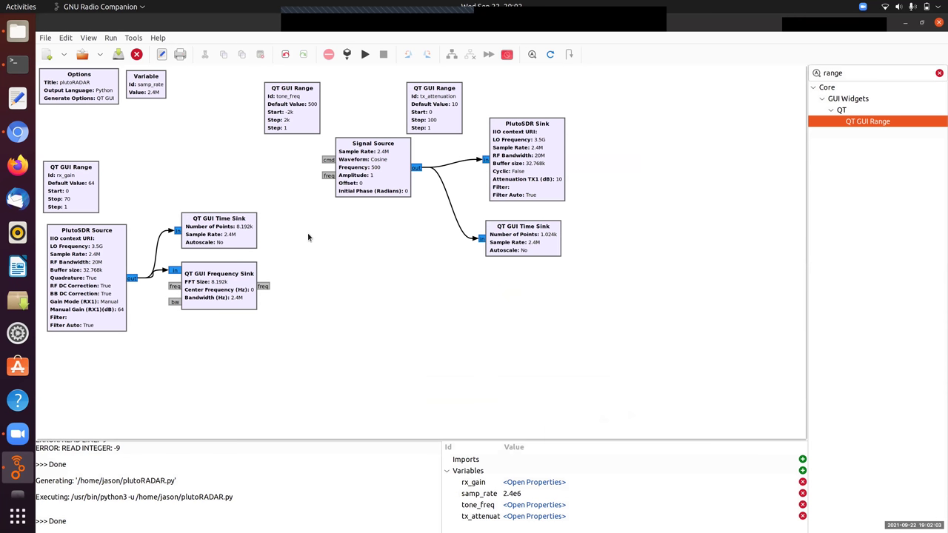
{"action": "left_click", "coordinate": [363, 56]}
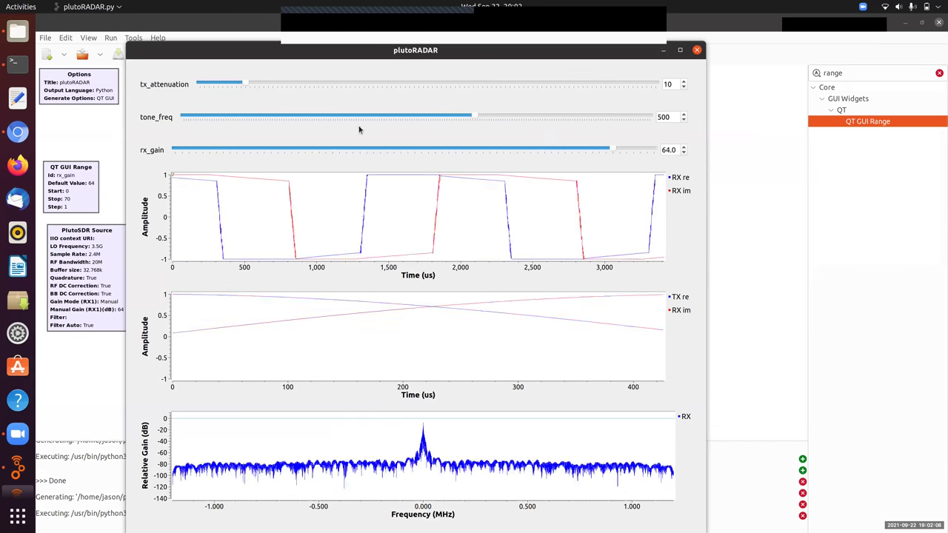
Move the tx_attenuation slider through 29 and 56, settling at 51.
{"action": "left_click", "coordinate": [432, 81]}
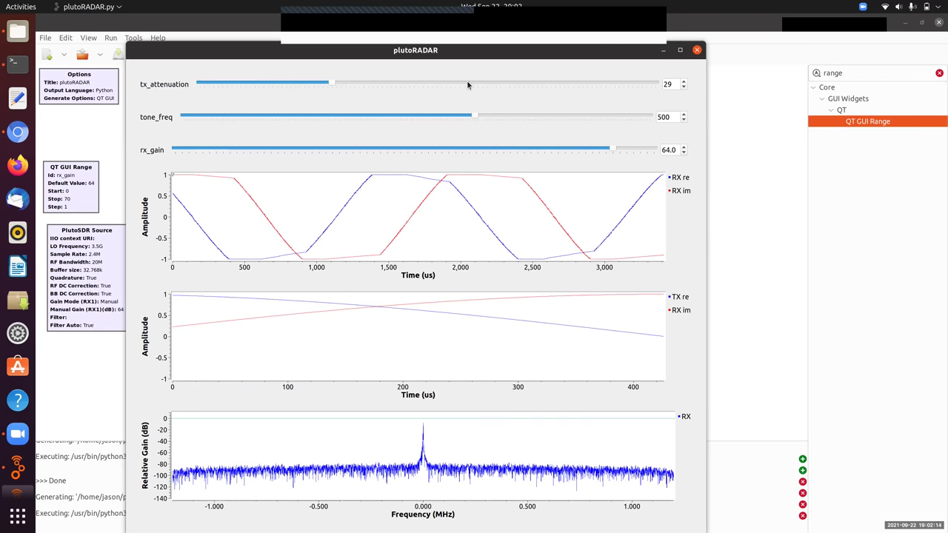
{"action": "left_click", "coordinate": [468, 84]}
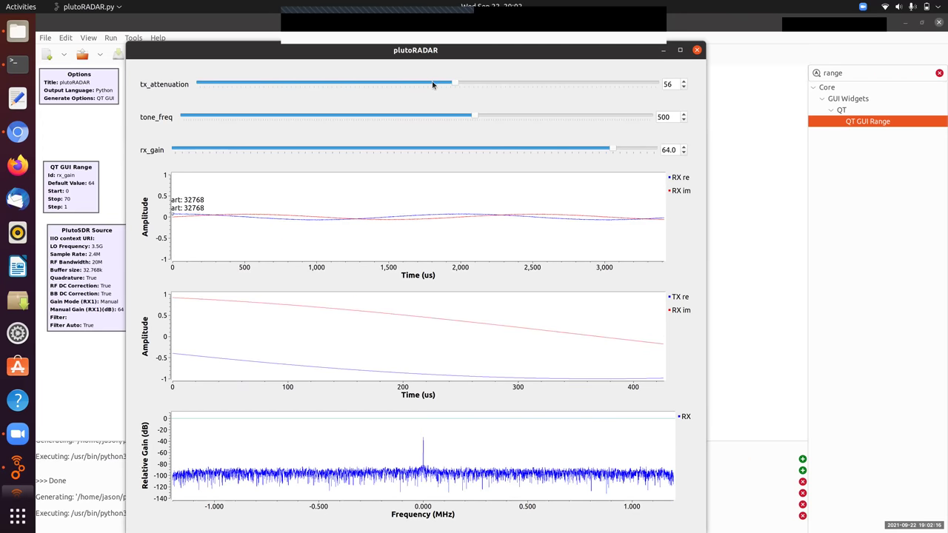
{"action": "left_click", "coordinate": [380, 87]}
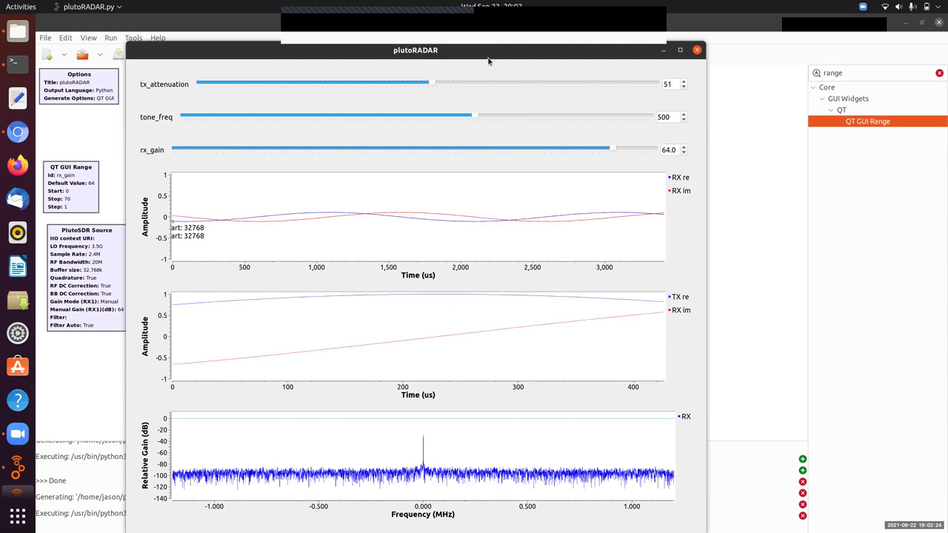
Reposition the plutoRADAR window, zoom the spectrum near 0 MHz, reset it, then close the window.
{"action": "left_click_drag", "start_coordinate": [383, 51], "coordinate": [475, 51]}
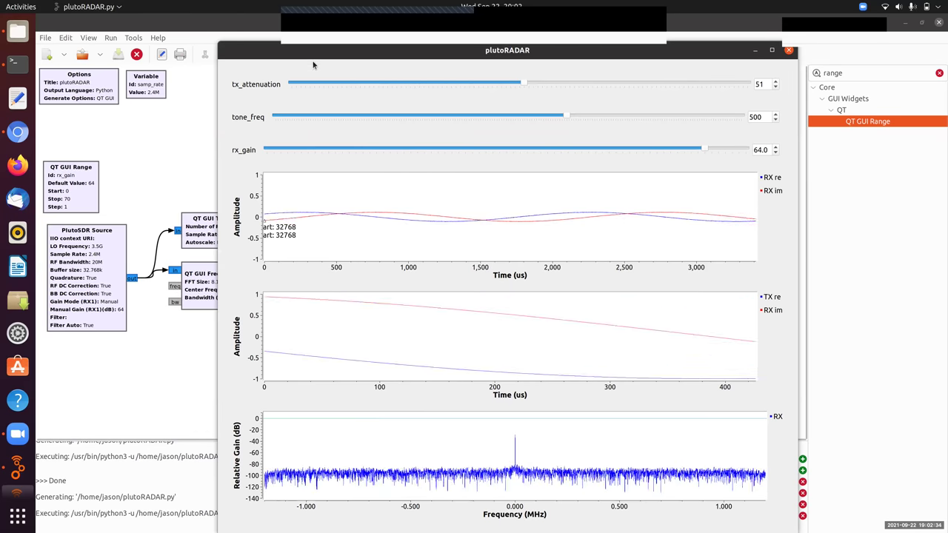
{"action": "left_click_drag", "start_coordinate": [318, 50], "coordinate": [320, 210]}
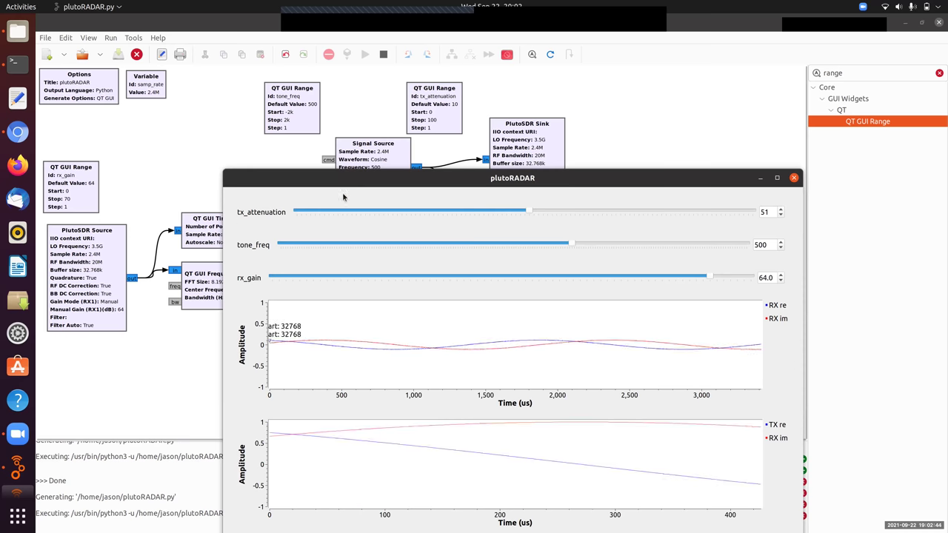
{"action": "left_click_drag", "start_coordinate": [370, 174], "coordinate": [295, 46]}
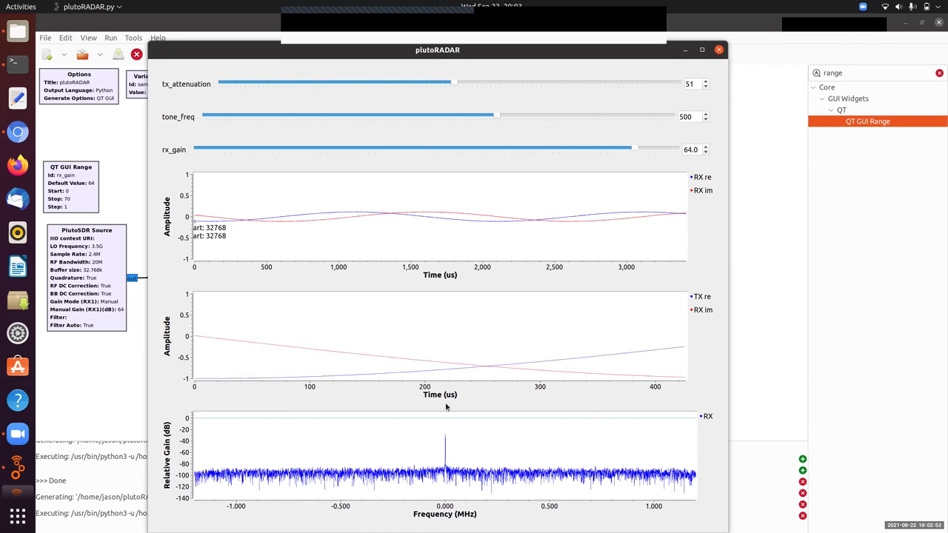
{"action": "left_click_drag", "start_coordinate": [437, 432], "coordinate": [460, 476]}
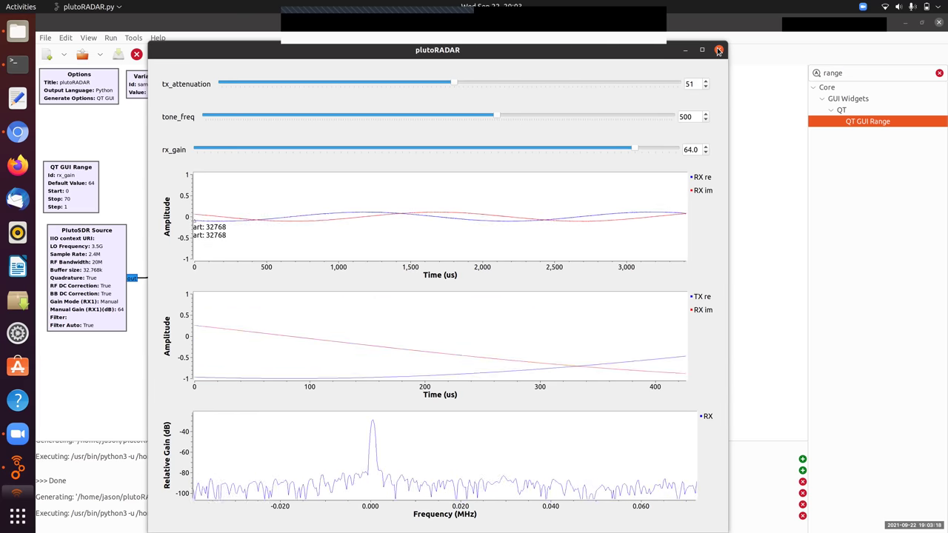
{"action": "right_click", "coordinate": [527, 443]}
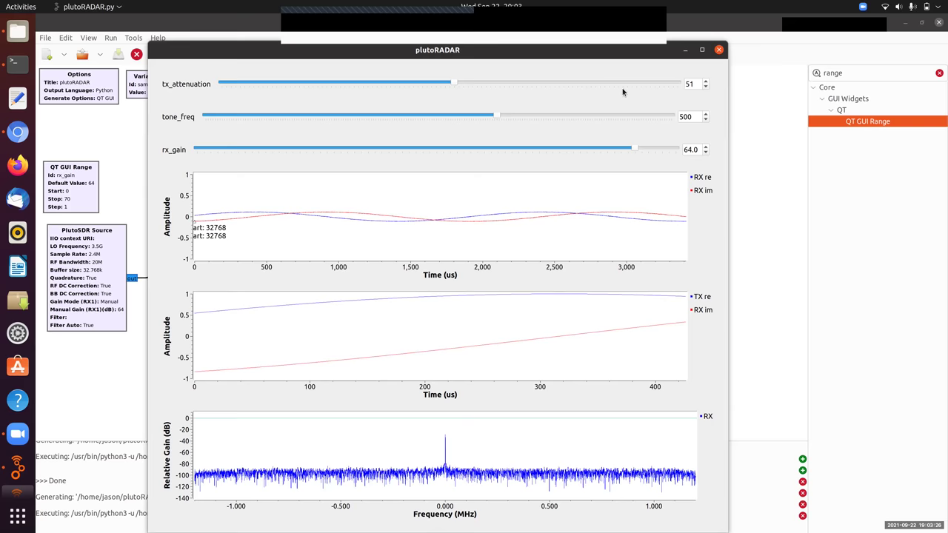
{"action": "left_click", "coordinate": [719, 49]}
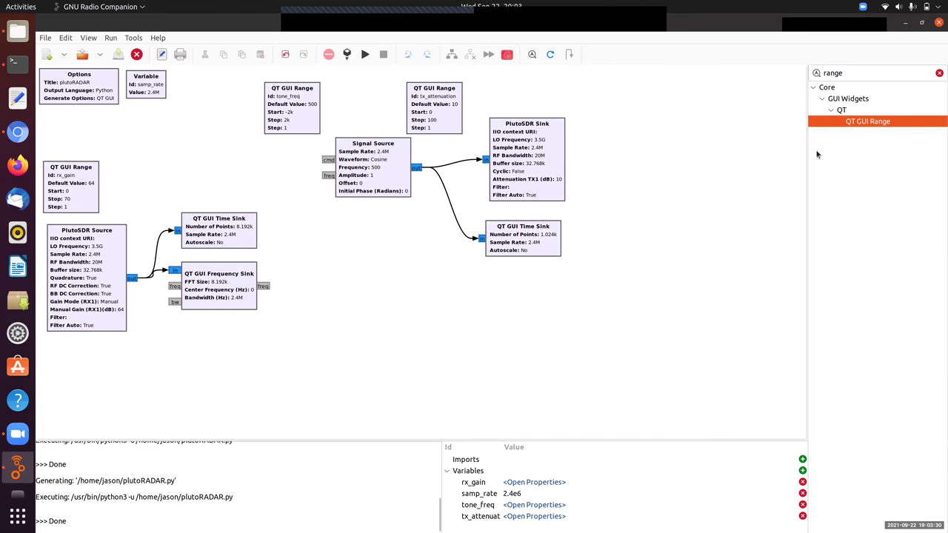
Add a Low Pass Filter from a 'low' search and wire PlutoSDR Source into it.
{"action": "double_click", "coordinate": [871, 75]}
{"action": "type", "text": "low"}
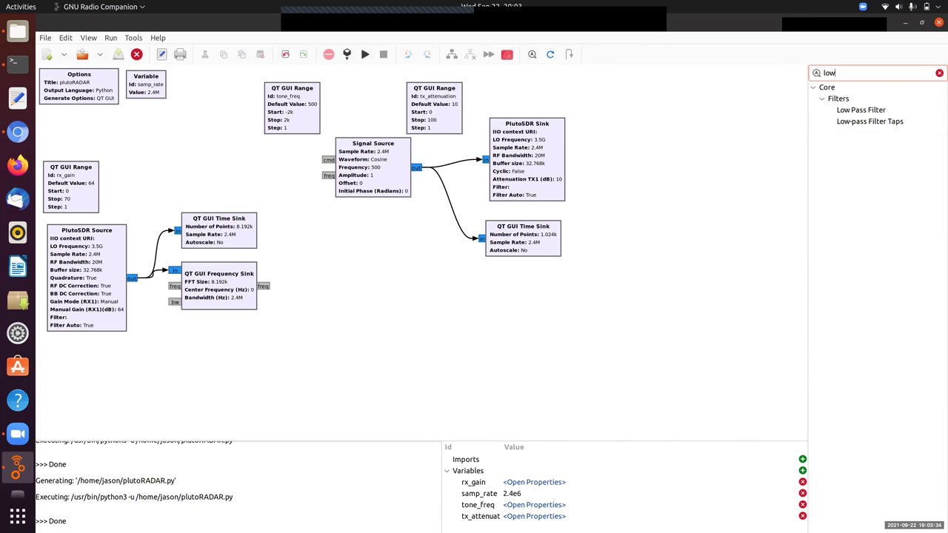
{"action": "left_click_drag", "start_coordinate": [861, 110], "coordinate": [234, 331]}
{"action": "left_click", "coordinate": [177, 338]}
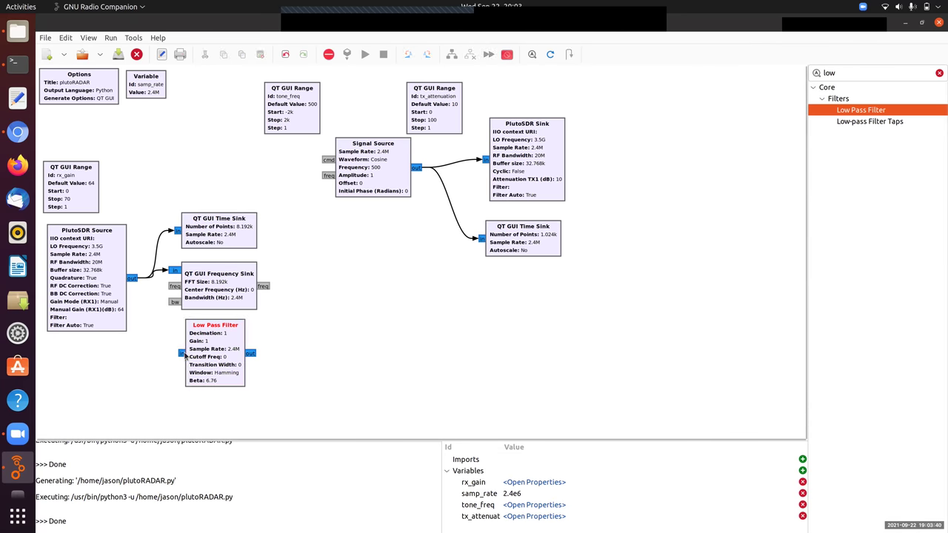
{"action": "left_click", "coordinate": [180, 355]}
{"action": "left_click_drag", "start_coordinate": [216, 360], "coordinate": [209, 360]}
{"action": "double_click", "coordinate": [209, 360]}
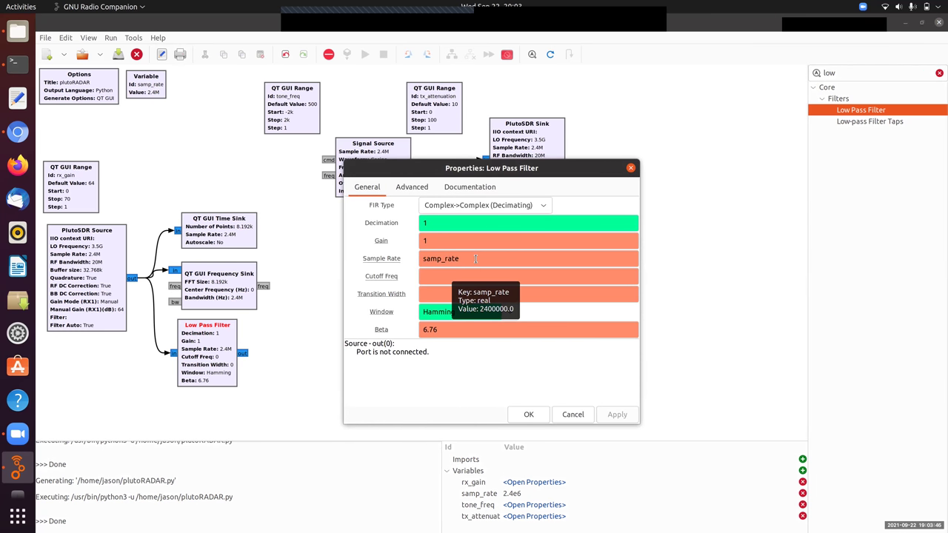
Set the filter's Cutoff Freq to tone_freq*2, Transition Width 250 and Decimation 50.
{"action": "left_click", "coordinate": [455, 274]}
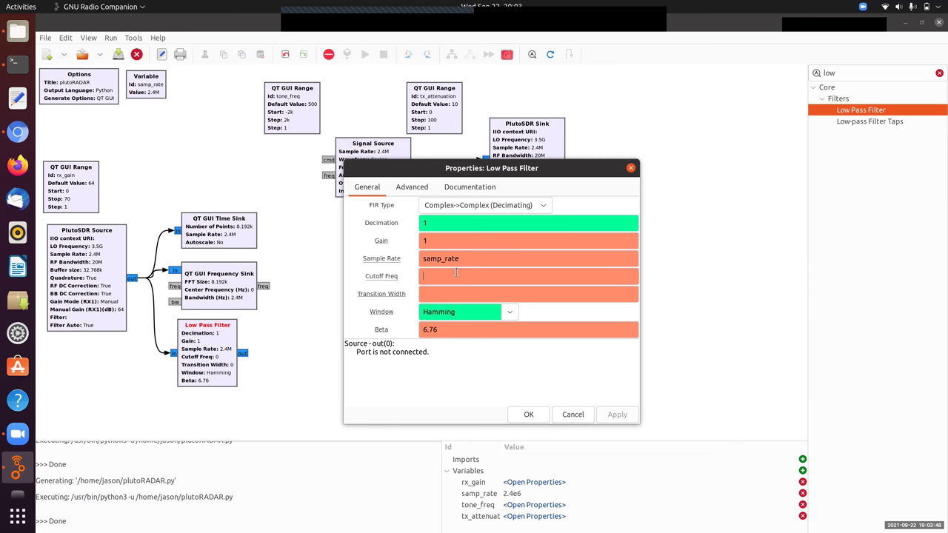
{"action": "type", "text": "1e3"}
{"action": "left_click_drag", "start_coordinate": [456, 274], "coordinate": [419, 277]}
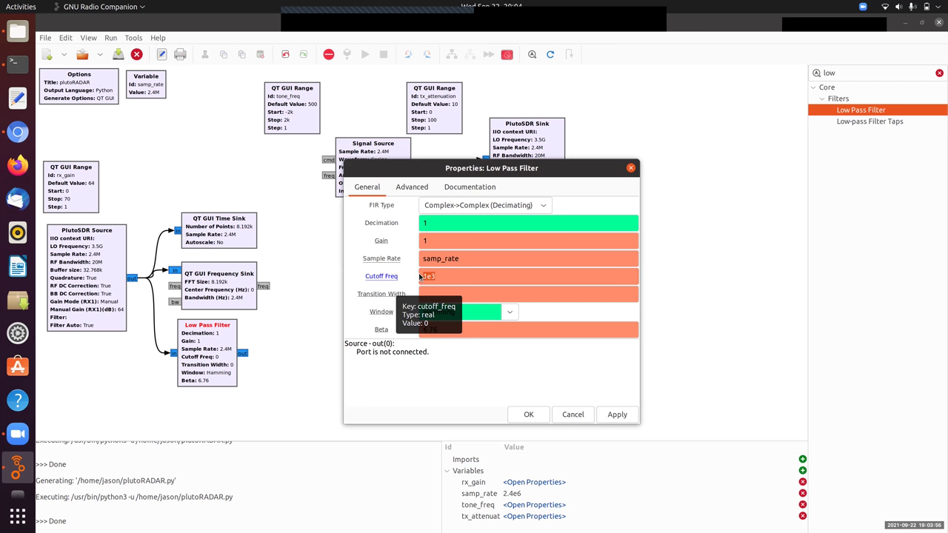
{"action": "type", "text": "tone"}
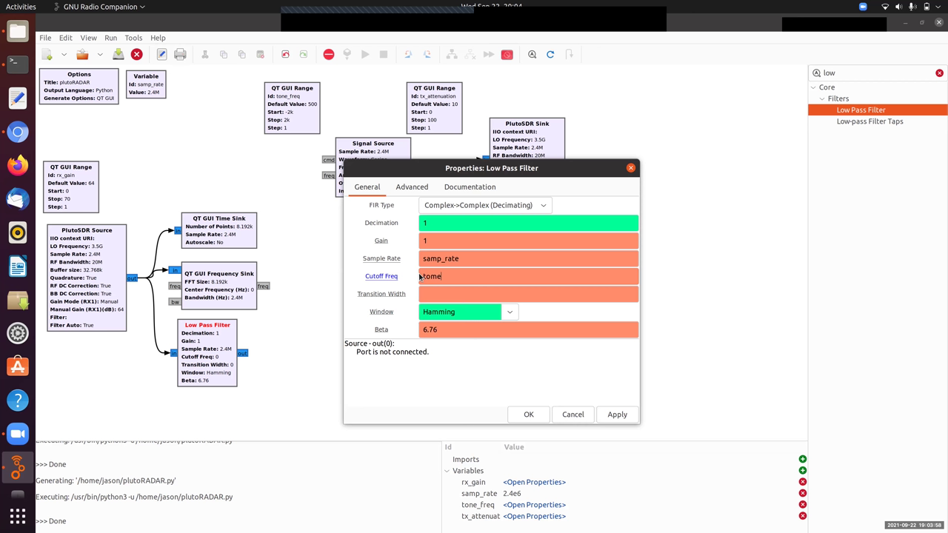
{"action": "type", "text": "_freq*2"}
{"action": "left_click", "coordinate": [467, 295]}
{"action": "type", "text": "2"}
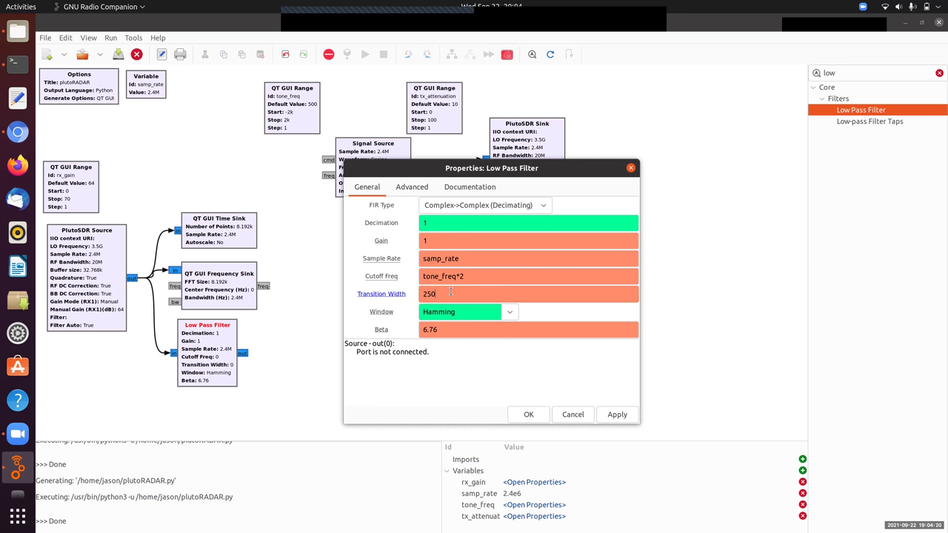
{"action": "left_click", "coordinate": [417, 224]}
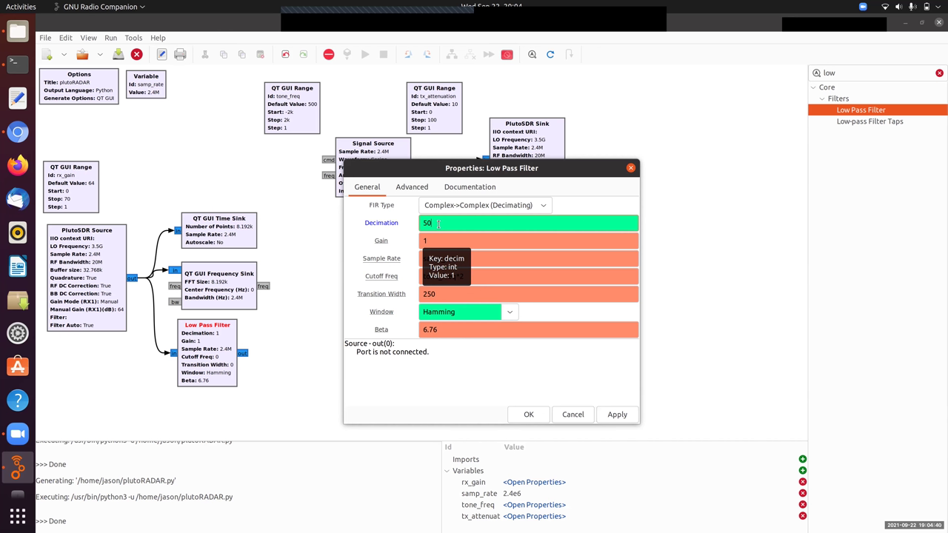
{"action": "left_click", "coordinate": [527, 414]}
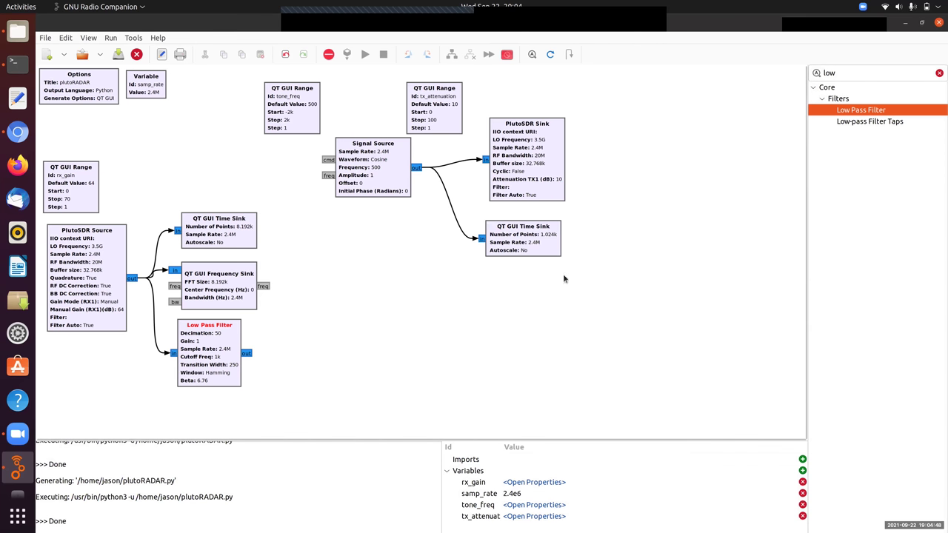
Add a QT GUI Time Sink and QT GUI Frequency Sink, both fed by the Low Pass Filter.
{"action": "left_click", "coordinate": [830, 74]}
{"action": "key", "text": "BackSpace"}
{"action": "key", "text": "BackSpace"}
{"action": "key", "text": "BackSpace"}
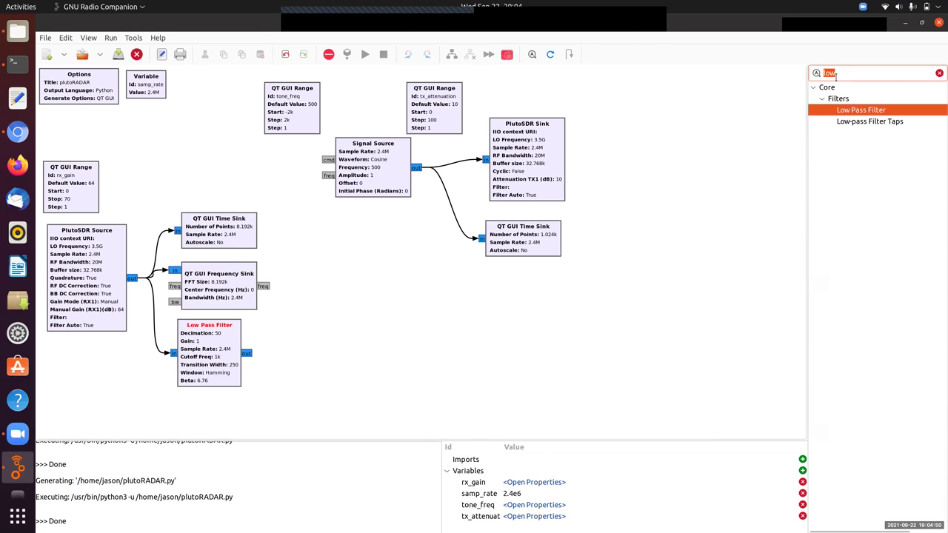
{"action": "type", "text": "qt gui"}
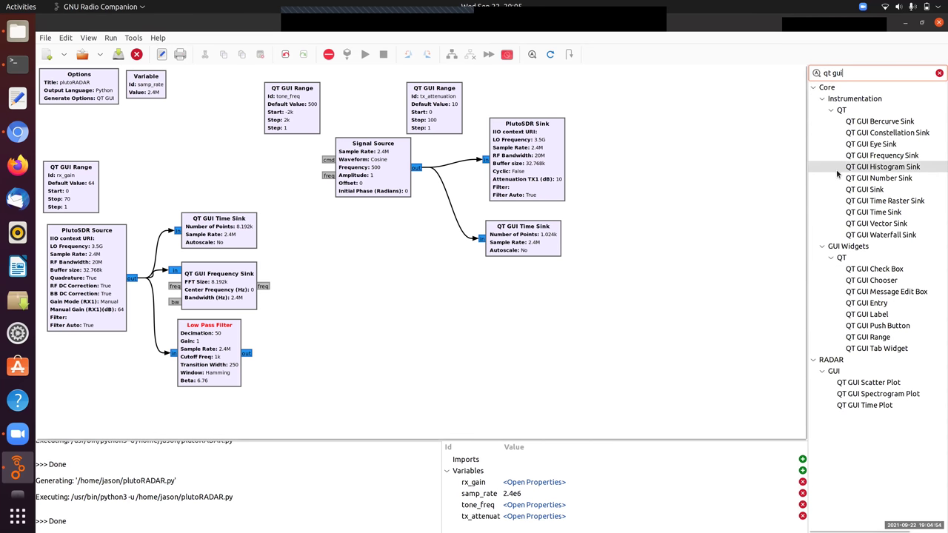
{"action": "left_click_drag", "start_coordinate": [873, 212], "coordinate": [326, 323]}
{"action": "left_click", "coordinate": [246, 353]}
{"action": "left_click", "coordinate": [300, 326]}
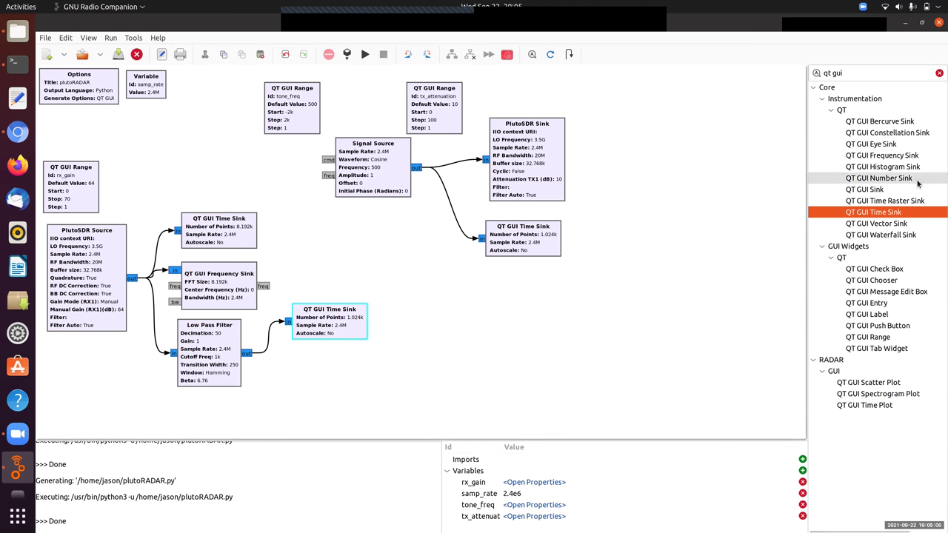
{"action": "left_click_drag", "start_coordinate": [885, 156], "coordinate": [330, 357]}
{"action": "left_click", "coordinate": [249, 354]}
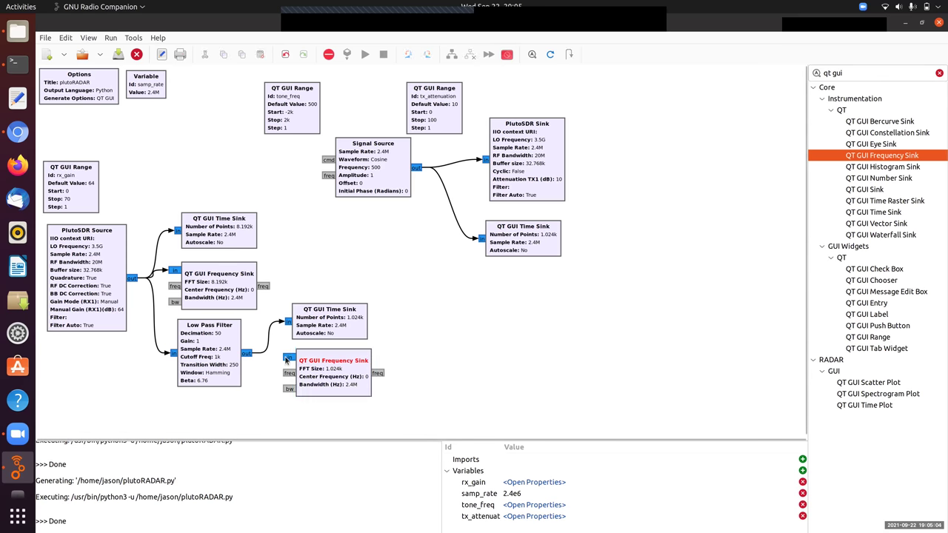
{"action": "left_click", "coordinate": [291, 360]}
Relabel the Time Sink's lines (LP, LPF) and change its sample rate to samp_rate/50.
{"action": "double_click", "coordinate": [345, 312]}
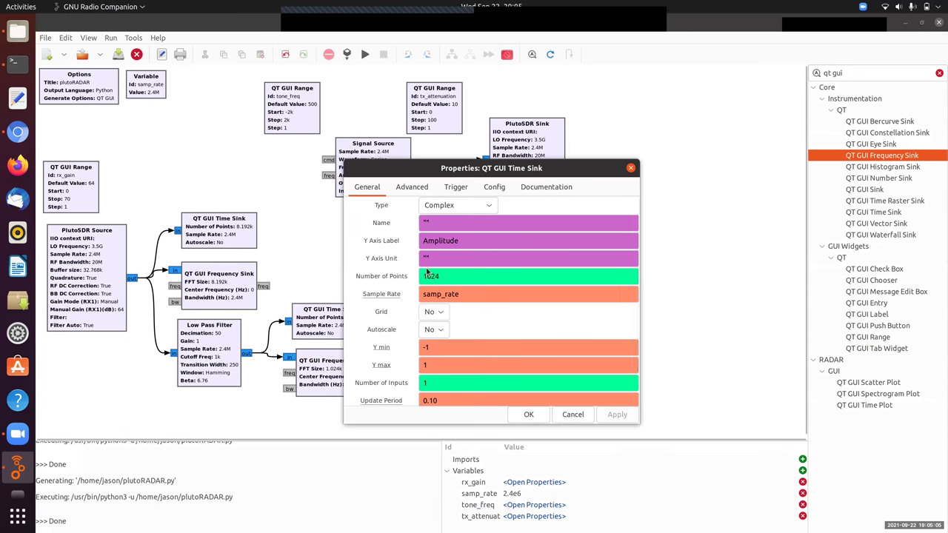
{"action": "left_click", "coordinate": [494, 186]}
{"action": "left_click_drag", "start_coordinate": [481, 276], "coordinate": [395, 278]}
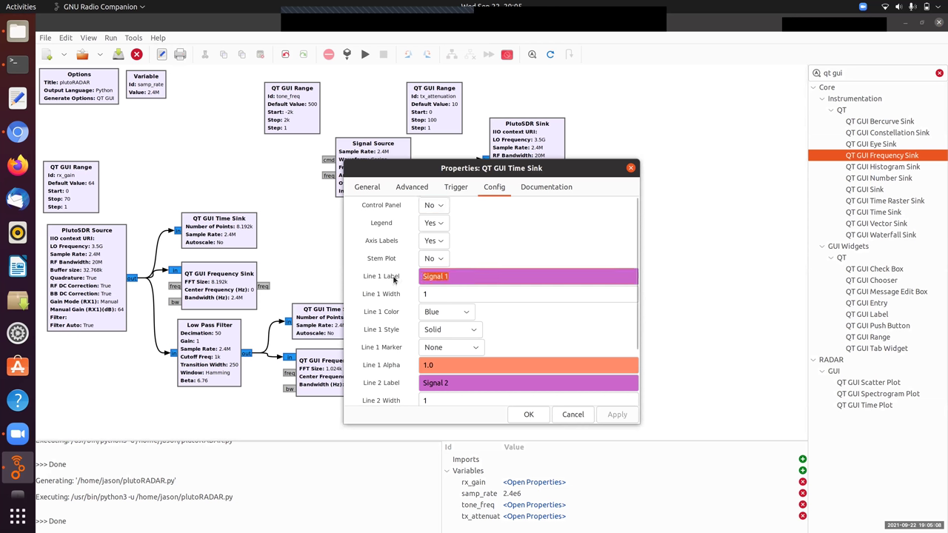
{"action": "type", "text": "LPF re"}
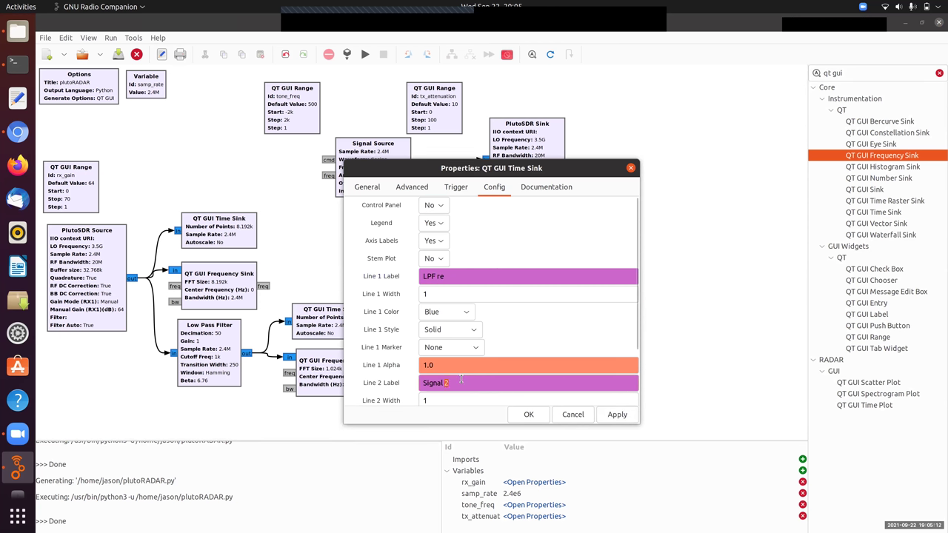
{"action": "left_click_drag", "start_coordinate": [420, 383], "coordinate": [460, 380]}
{"action": "type", "text": "LPF im"}
{"action": "left_click", "coordinate": [368, 186]}
{"action": "left_click", "coordinate": [476, 295]}
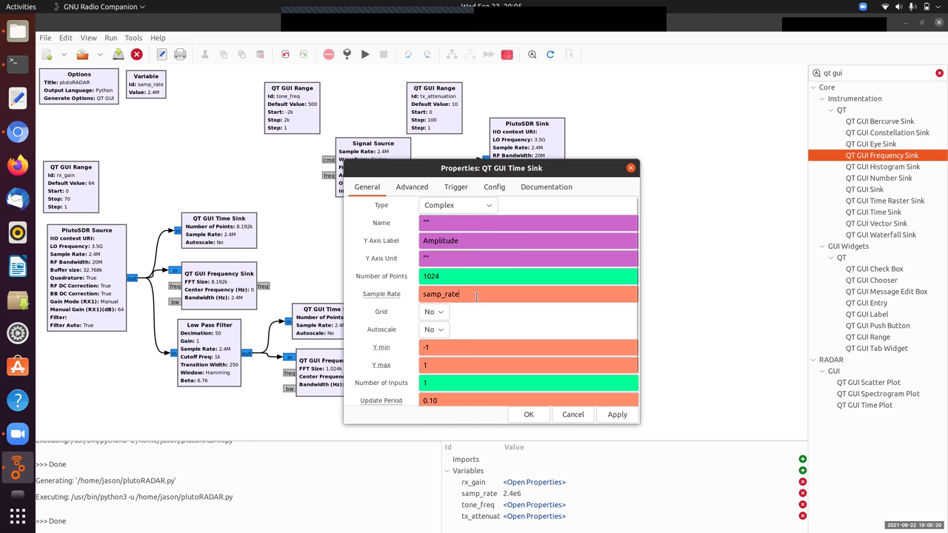
{"action": "type", "text": "/50"}
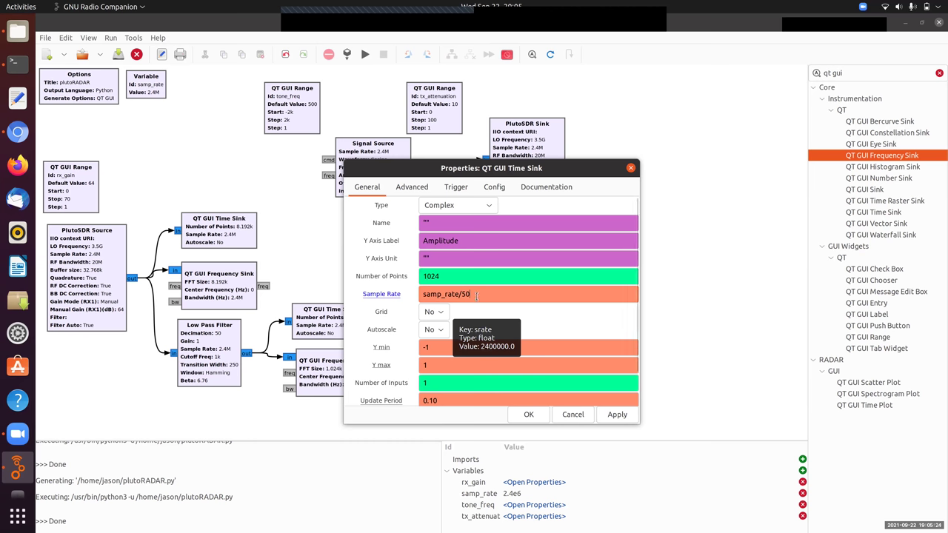
{"action": "left_click", "coordinate": [529, 414]}
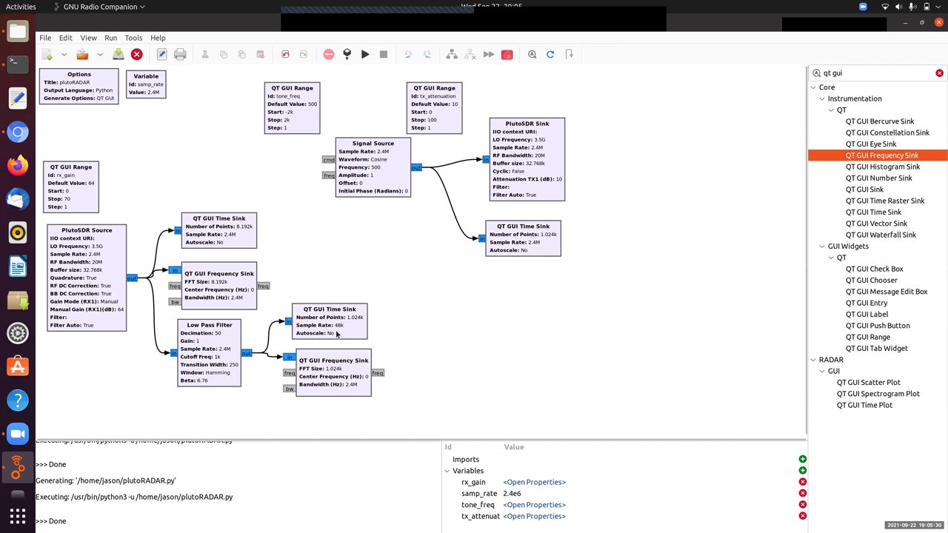
Give the filtered Frequency Sink bandwidth samp_rate/50 and Line 1 label LPF.
{"action": "double_click", "coordinate": [360, 379]}
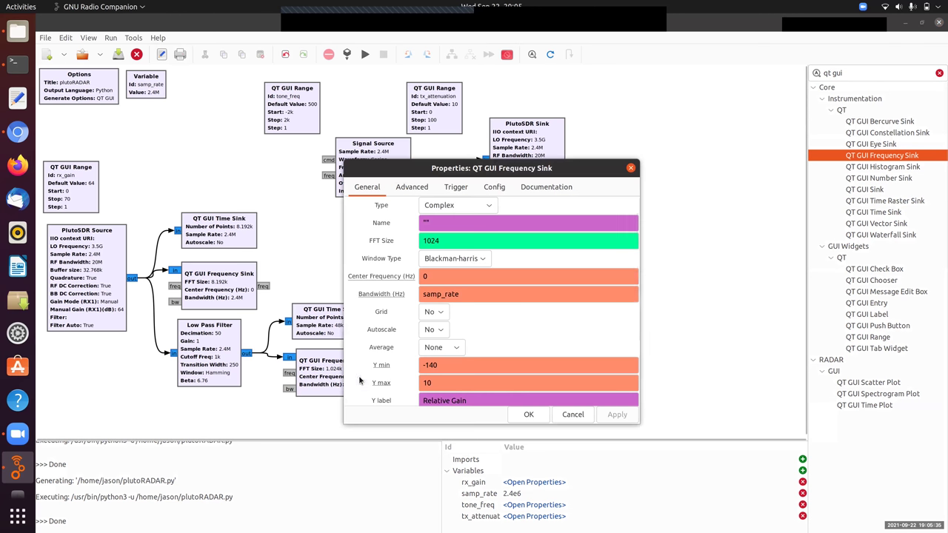
{"action": "left_click", "coordinate": [478, 293]}
{"action": "type", "text": "/50"}
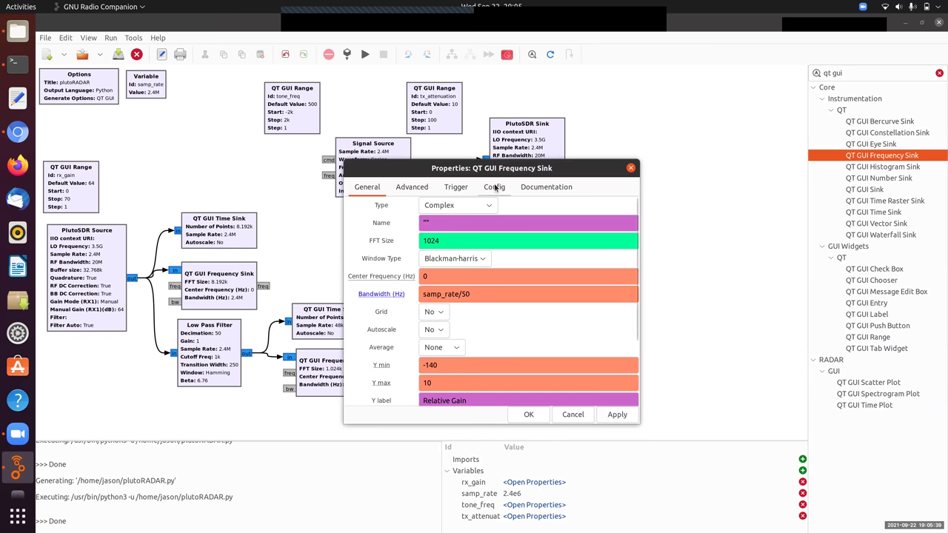
{"action": "left_click", "coordinate": [494, 187]}
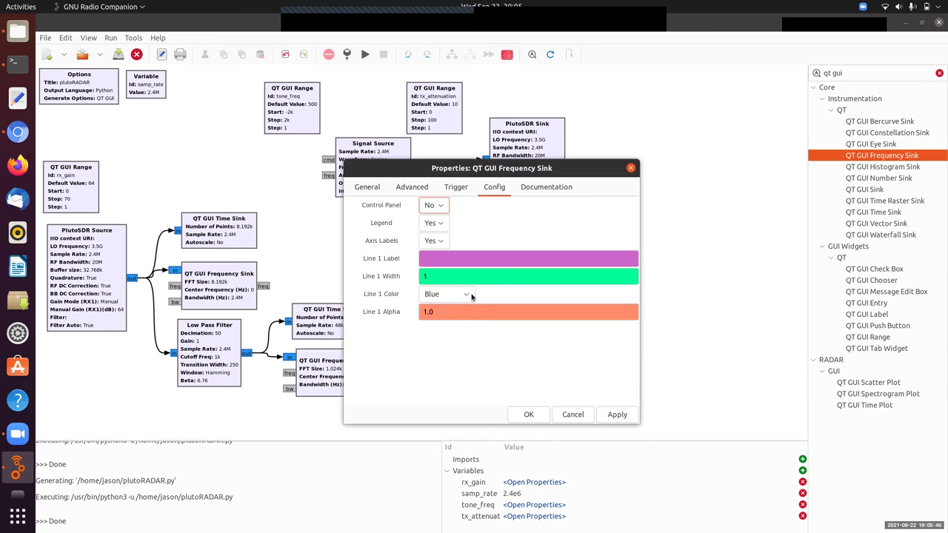
{"action": "left_click", "coordinate": [459, 258]}
{"action": "left_click", "coordinate": [528, 414]}
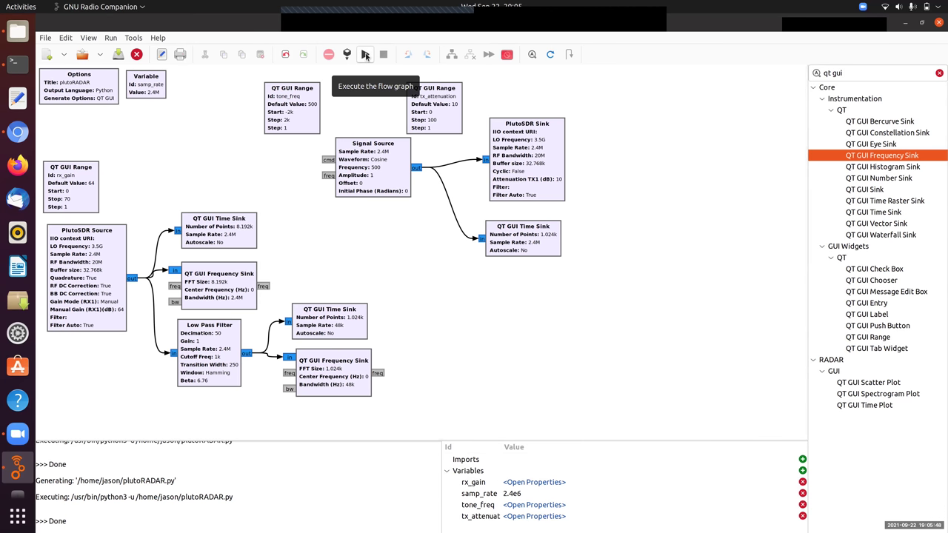
Raise the Frequency Sink's FFT size to 1024*8 and run the flow graph.
{"action": "double_click", "coordinate": [333, 370]}
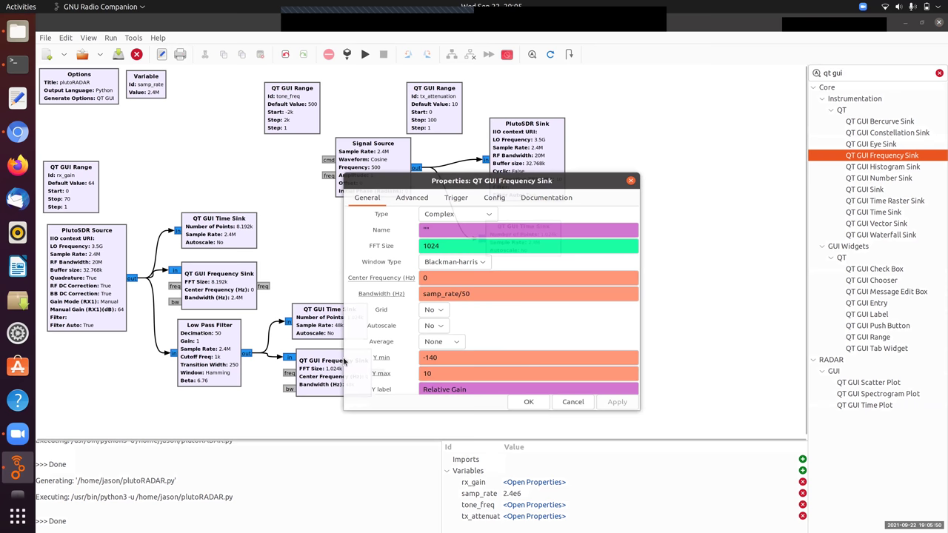
{"action": "left_click", "coordinate": [445, 241]}
{"action": "type", "text": "*8"}
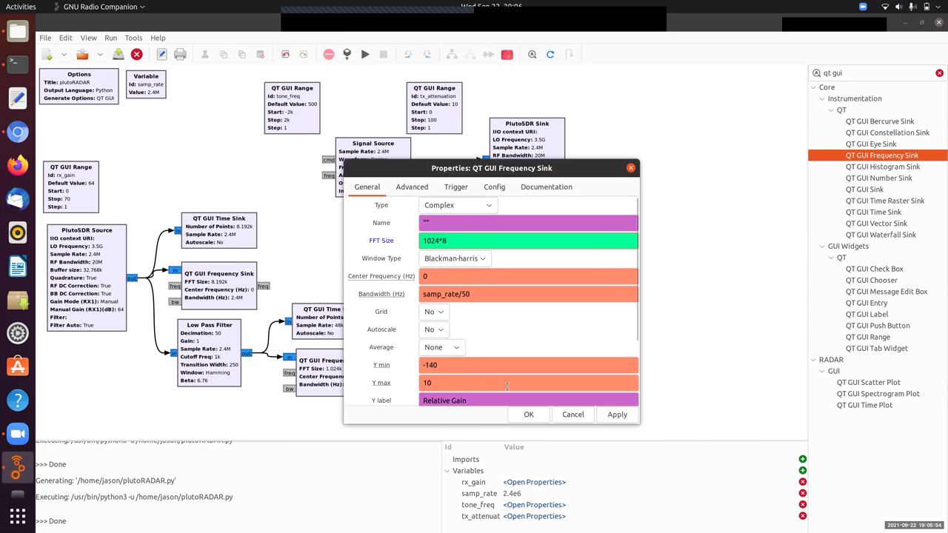
{"action": "left_click", "coordinate": [527, 414]}
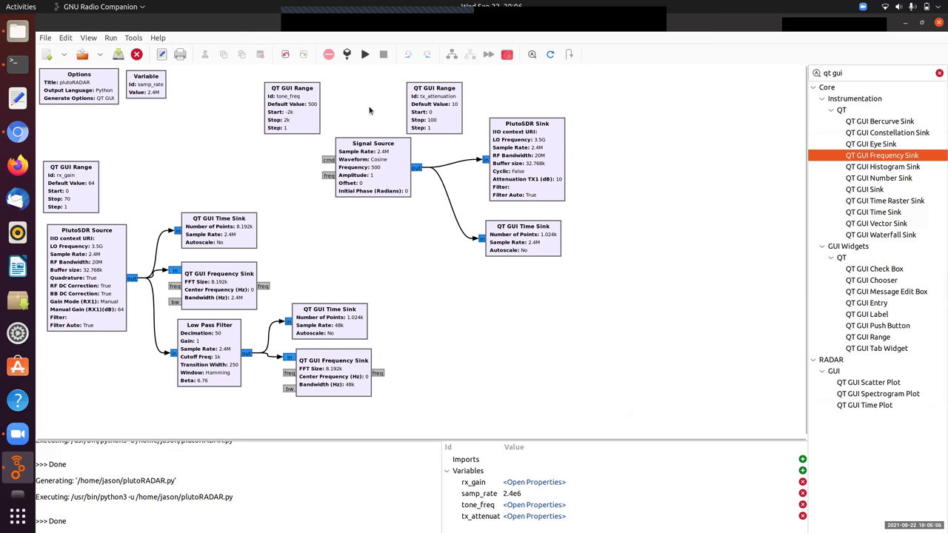
{"action": "left_click", "coordinate": [364, 56]}
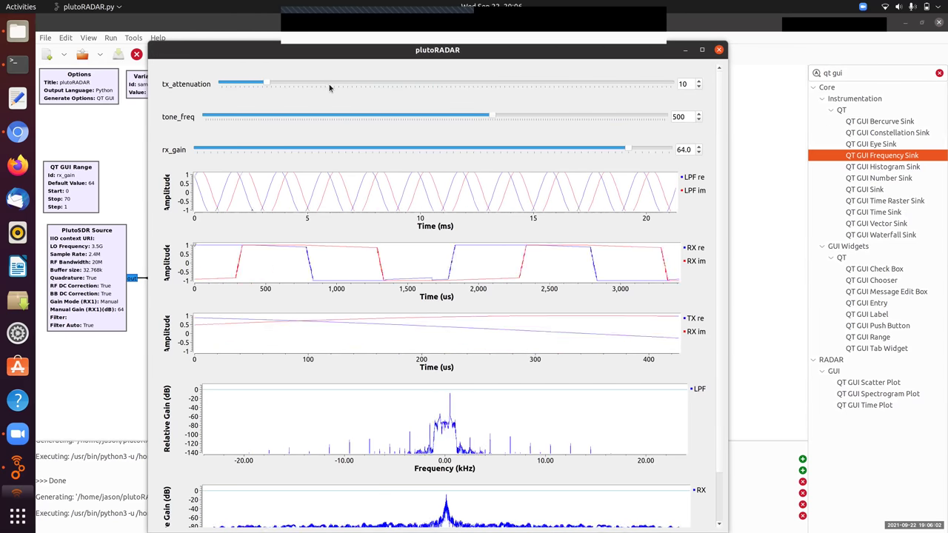
Raise tx_attenuation with the slider, then enter exactly 40 in its spin box.
{"action": "left_click_drag", "start_coordinate": [330, 88], "coordinate": [387, 80]}
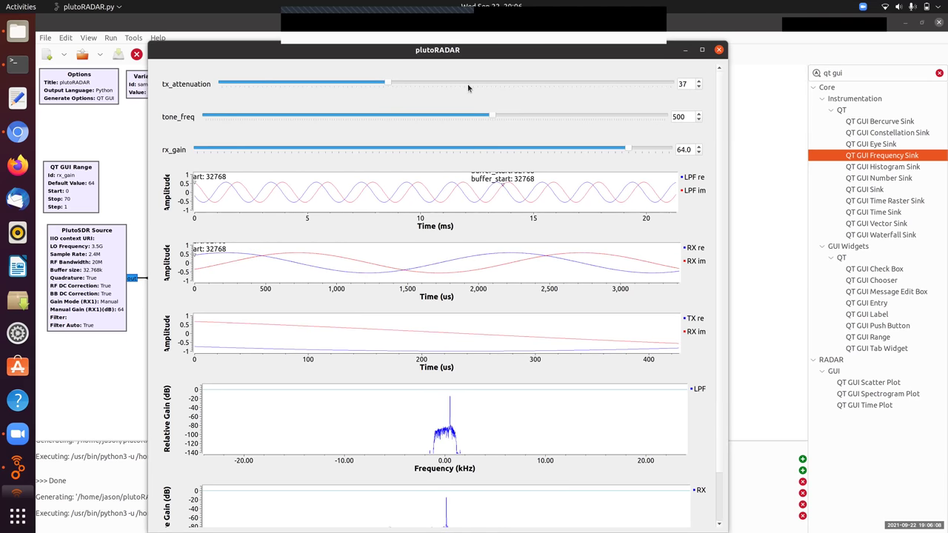
{"action": "double_click", "coordinate": [686, 83]}
{"action": "type", "text": "4"}
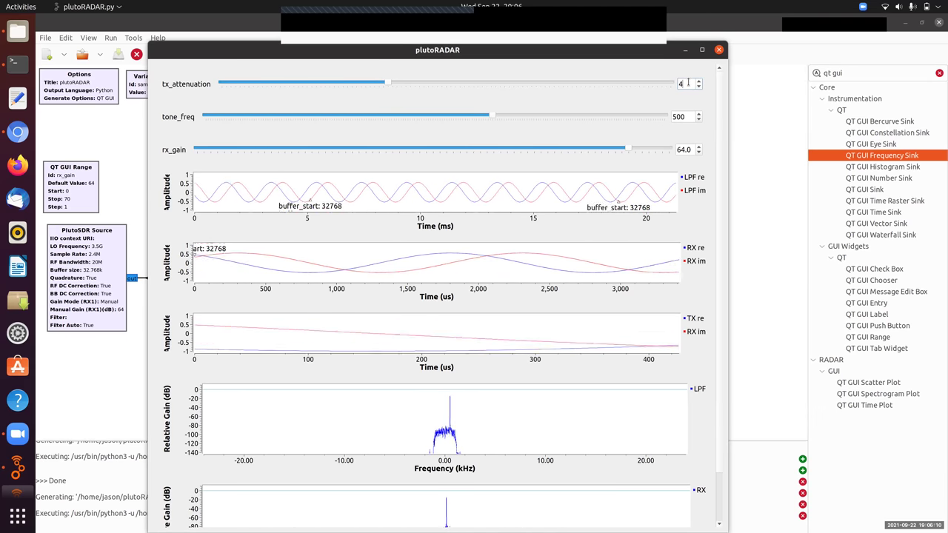
{"action": "type", "text": "0"}
{"action": "key", "text": "Return"}
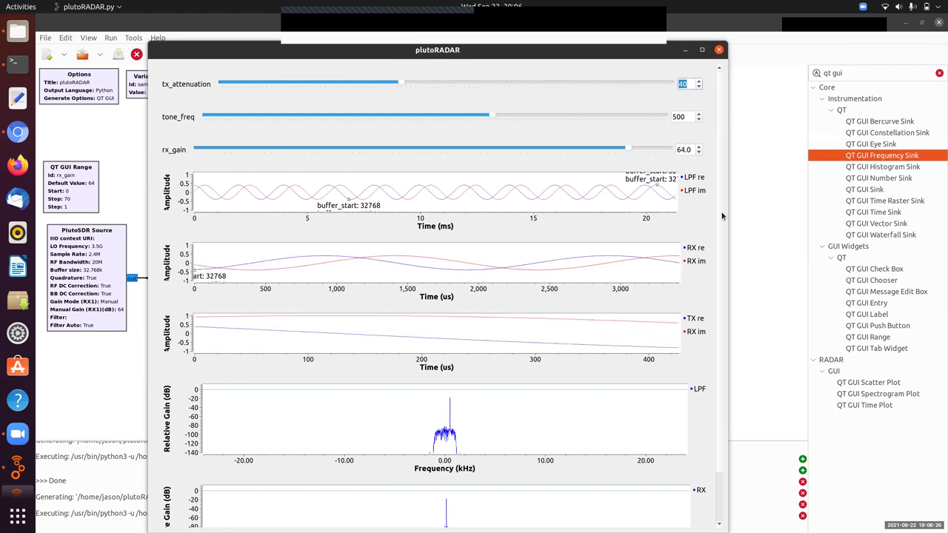
Zoom the LPF spectrum plot around its peak near 0.48 kHz, -18.7 dB.
{"action": "scroll", "coordinate": [722, 280], "scroll_direction": "down", "scroll_amount": 2}
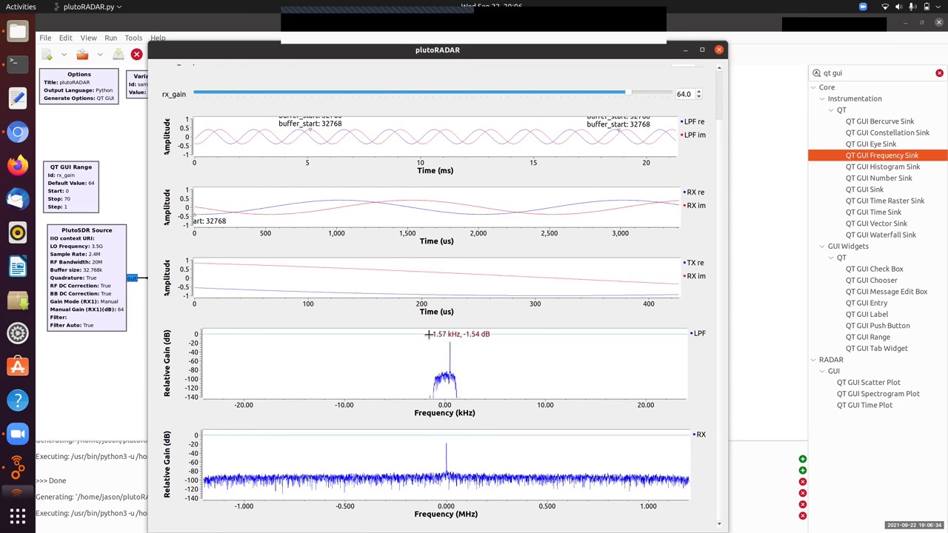
{"action": "left_click_drag", "start_coordinate": [429, 336], "coordinate": [455, 376]}
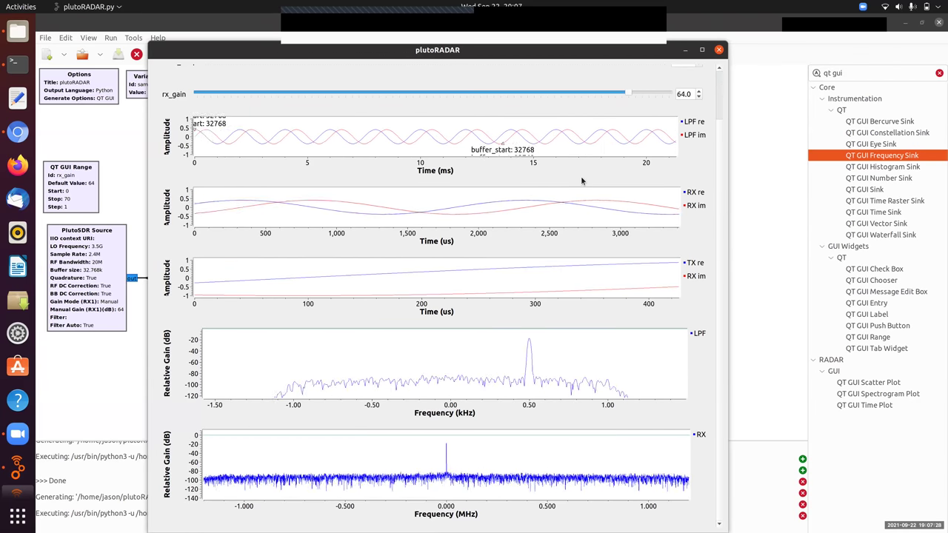
Close plutoRADAR, move the filtered sinks aside, and add a Band Reject Filter from a 'band' search.
{"action": "left_click", "coordinate": [718, 49]}
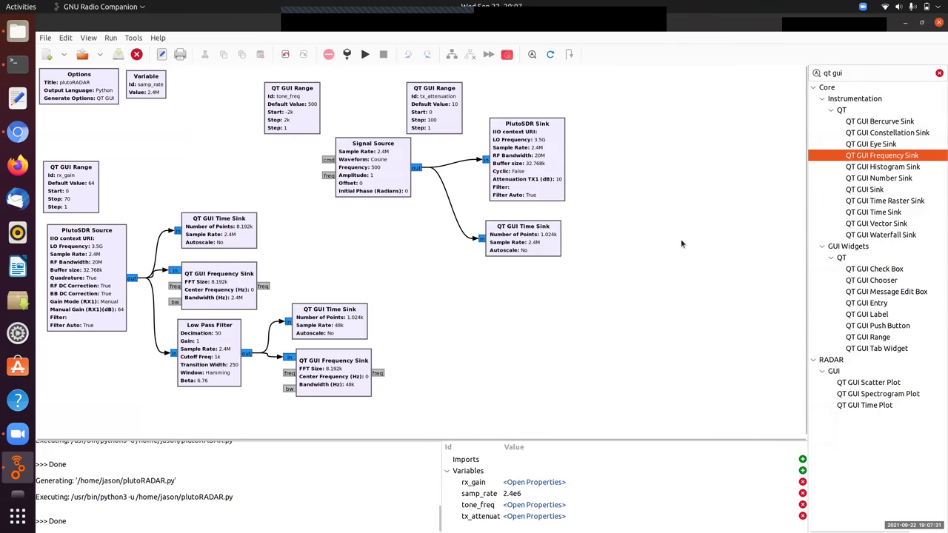
{"action": "left_click_drag", "start_coordinate": [413, 381], "coordinate": [336, 297]}
{"action": "triple_click", "coordinate": [860, 74]}
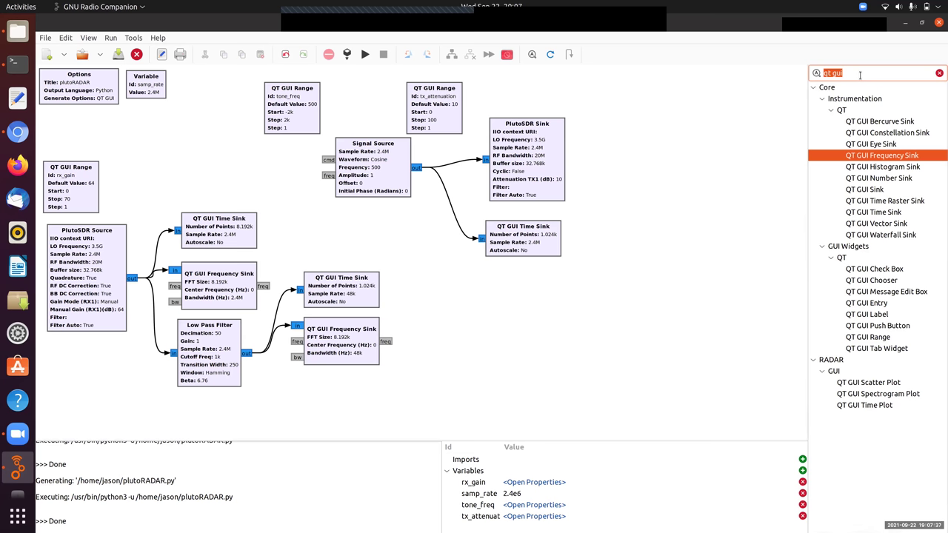
{"action": "type", "text": "band"}
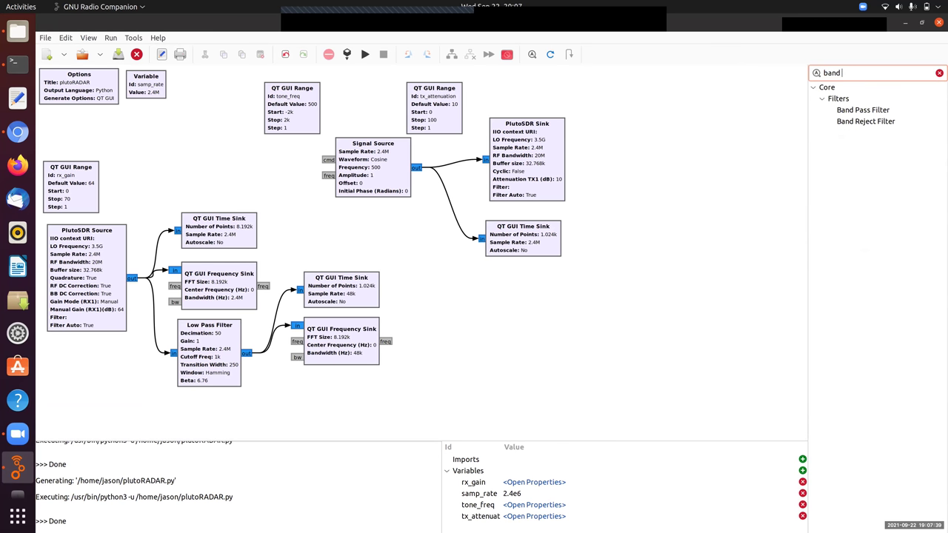
{"action": "left_click", "coordinate": [878, 109]}
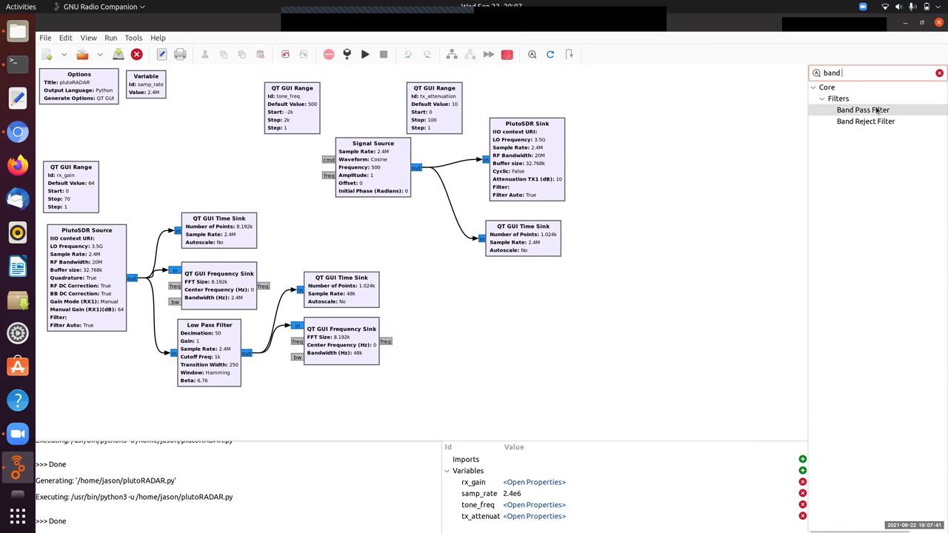
{"action": "left_click", "coordinate": [876, 120]}
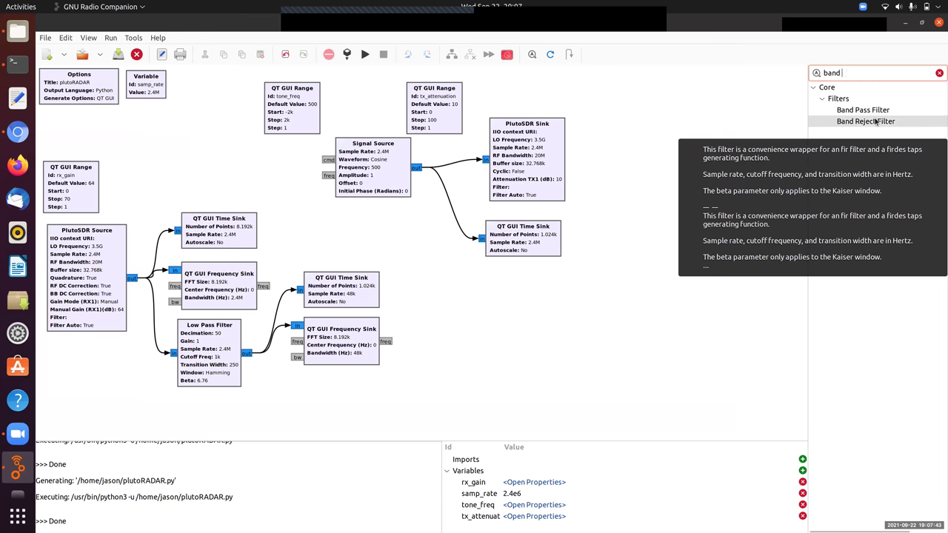
{"action": "left_click_drag", "start_coordinate": [877, 123], "coordinate": [352, 381]}
Place the Band Reject Filter under the sinks and wire the Low Pass Filter output into it.
{"action": "left_click_drag", "start_coordinate": [421, 293], "coordinate": [351, 315]}
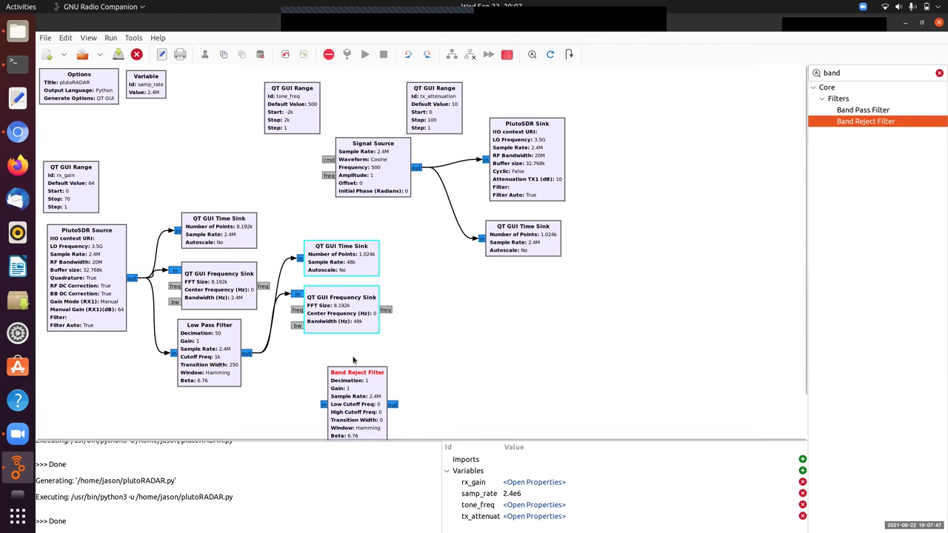
{"action": "left_click_drag", "start_coordinate": [364, 385], "coordinate": [330, 356]}
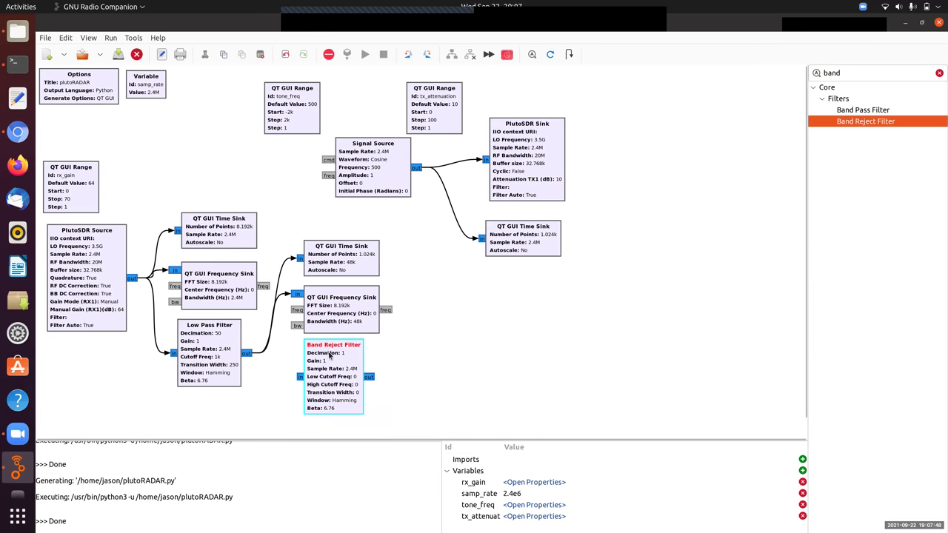
{"action": "left_click", "coordinate": [247, 354]}
{"action": "left_click", "coordinate": [300, 378]}
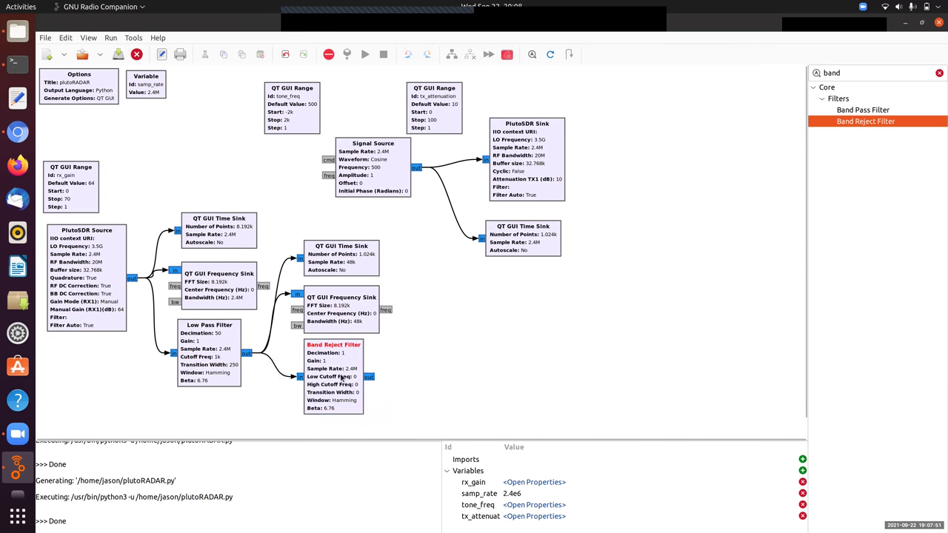
Set the Band Reject Filter to 48k sample rate, cutoffs 495 and 505 Hz, transition width 5.
{"action": "double_click", "coordinate": [345, 378]}
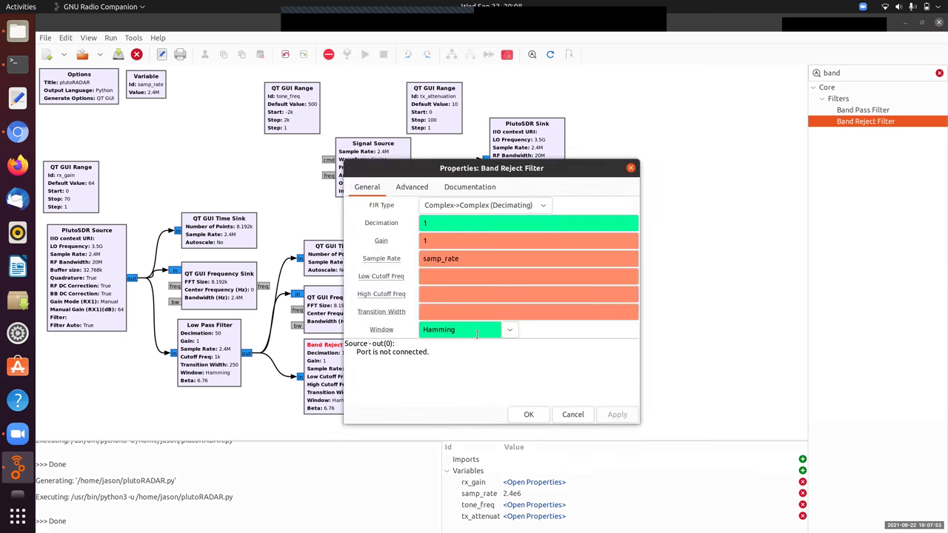
{"action": "left_click", "coordinate": [486, 258]}
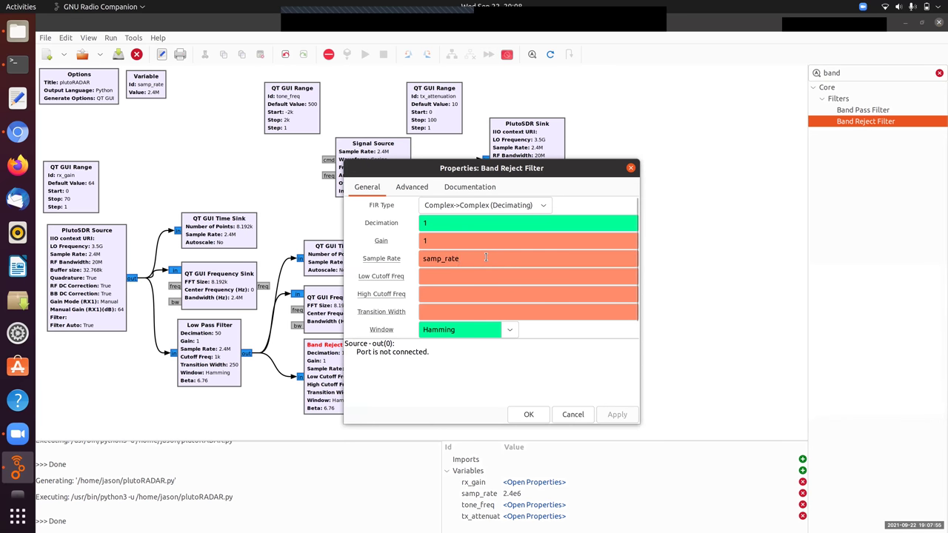
{"action": "type", "text": "/50"}
{"action": "mouse_move", "coordinate": [487, 256]}
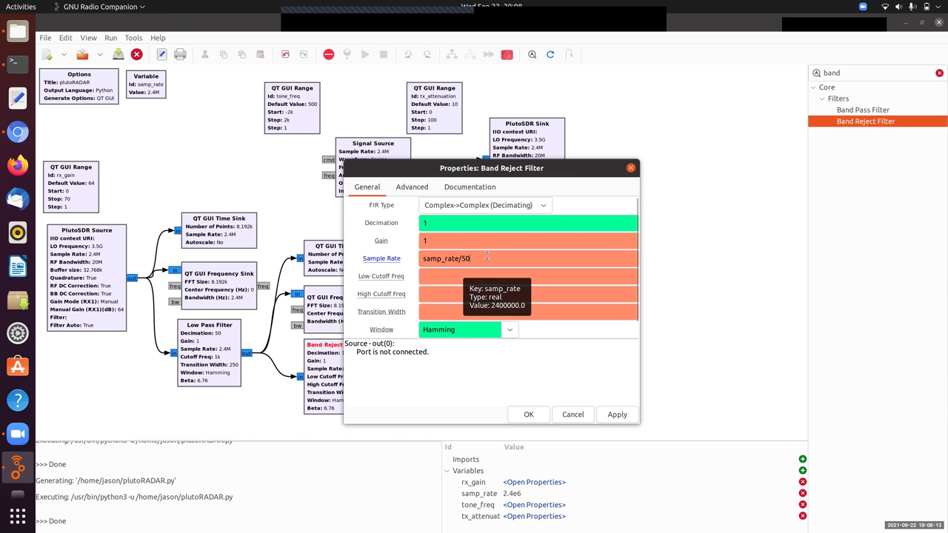
{"action": "left_click", "coordinate": [471, 275]}
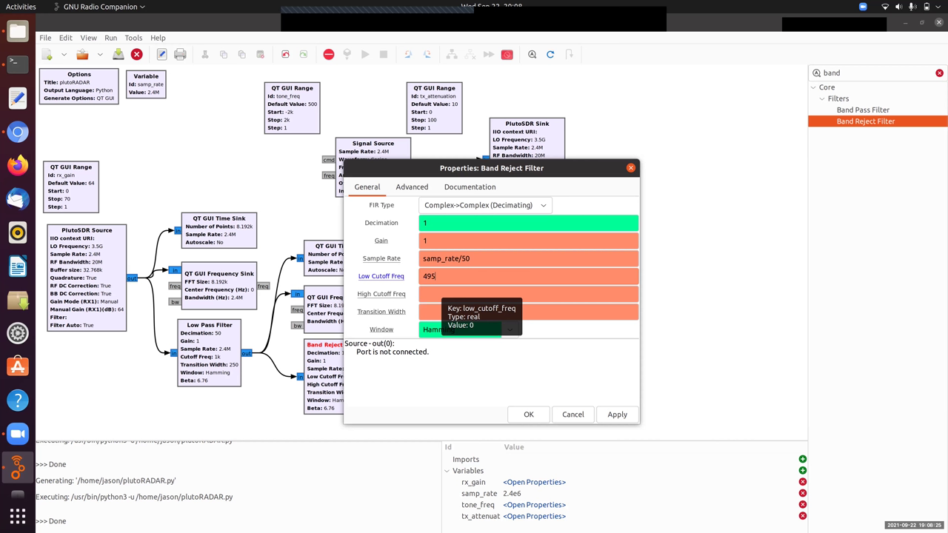
{"action": "left_click", "coordinate": [439, 294]}
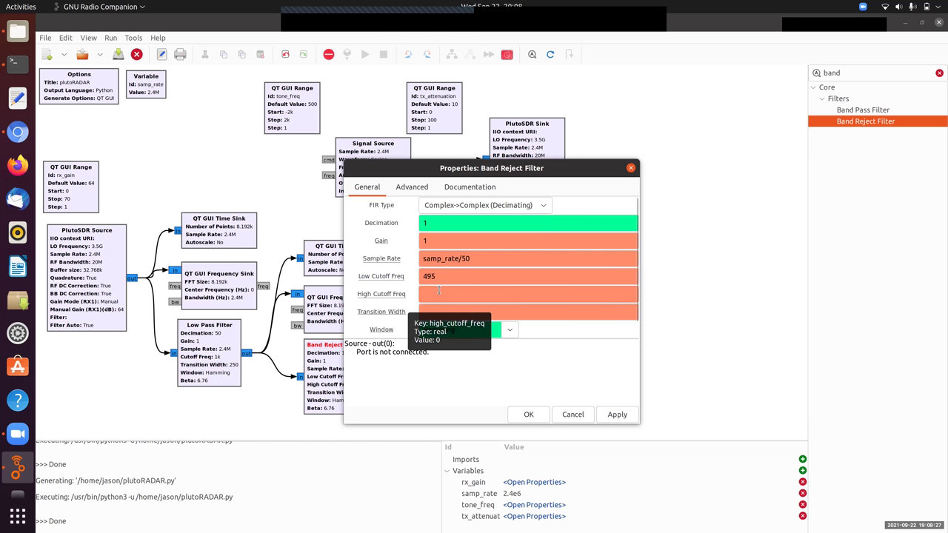
{"action": "type", "text": "505"}
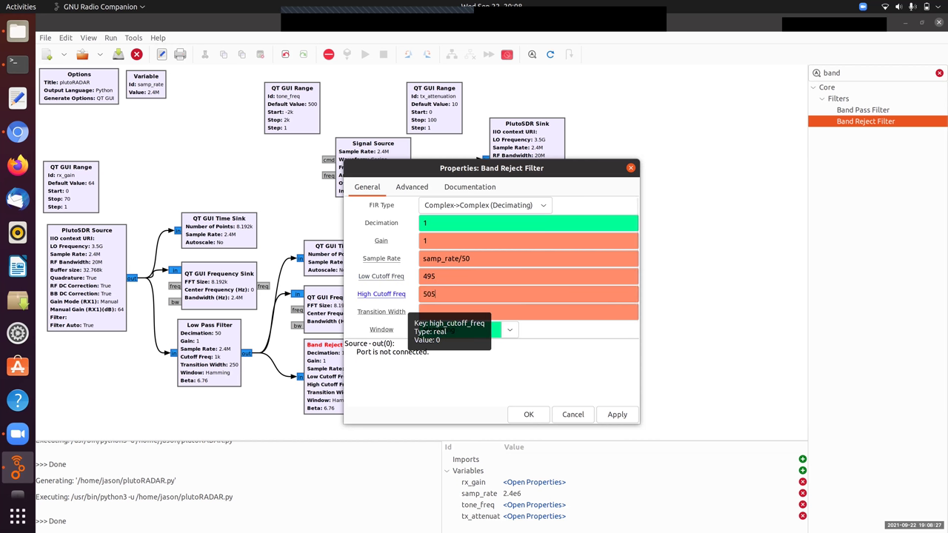
{"action": "left_click", "coordinate": [443, 313]}
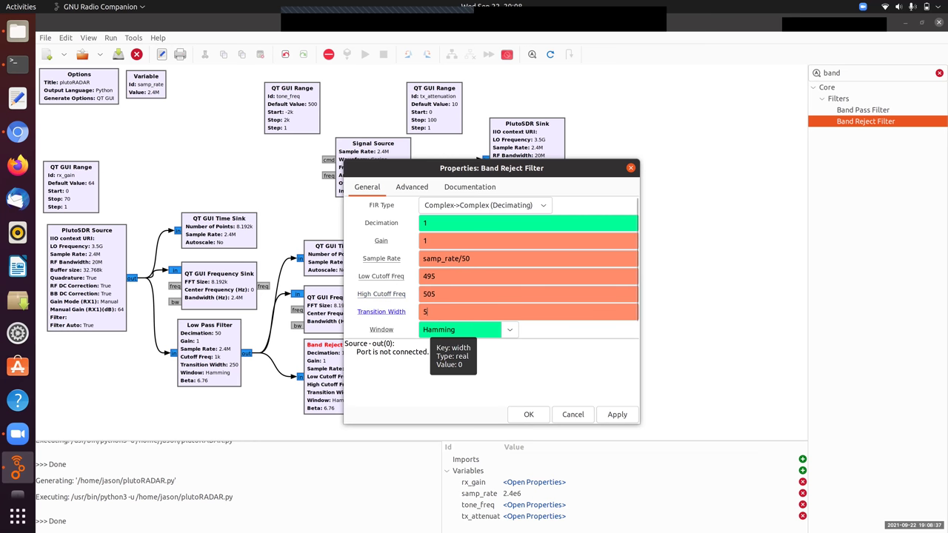
{"action": "type", "text": "5"}
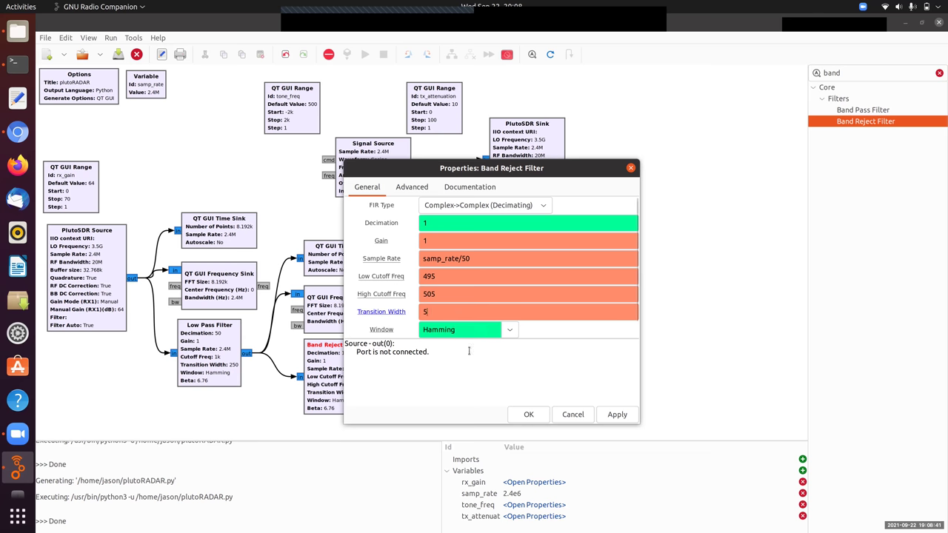
{"action": "left_click", "coordinate": [526, 416]}
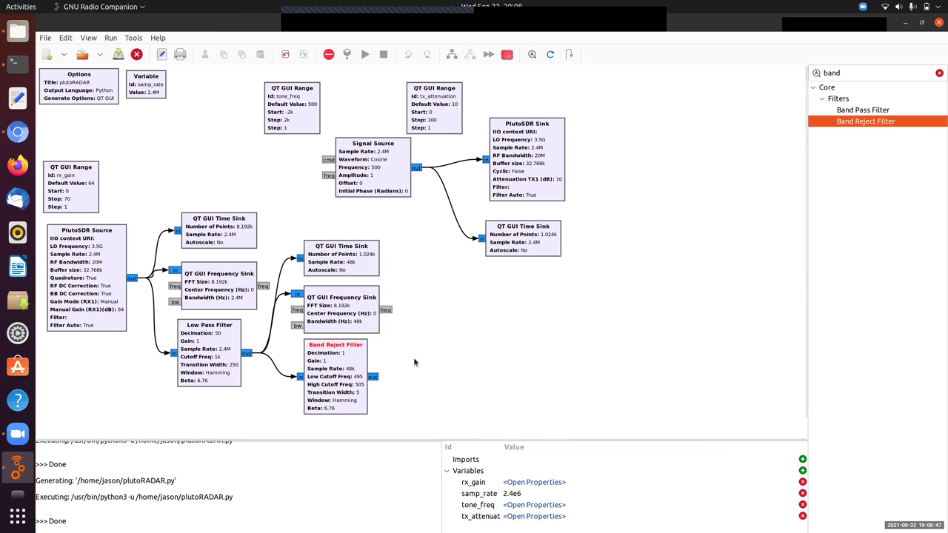
Add a Multiply Const with constant audio_gain, fed from the Band Reject Filter.
{"action": "left_click", "coordinate": [850, 75]}
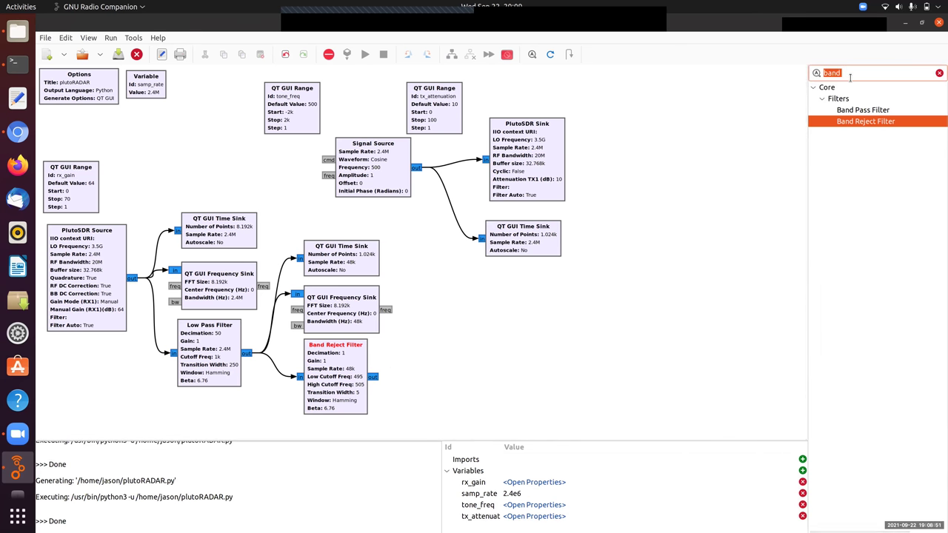
{"action": "type", "text": "must"}
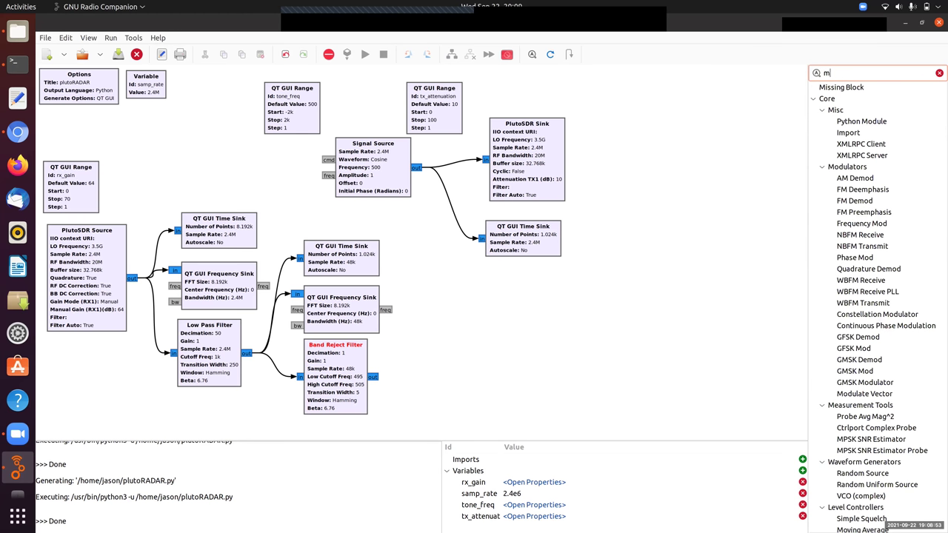
{"action": "key", "text": "BackSpace"}
{"action": "key", "text": "BackSpace"}
{"action": "key", "text": "BackSpace"}
{"action": "type", "text": "ult"}
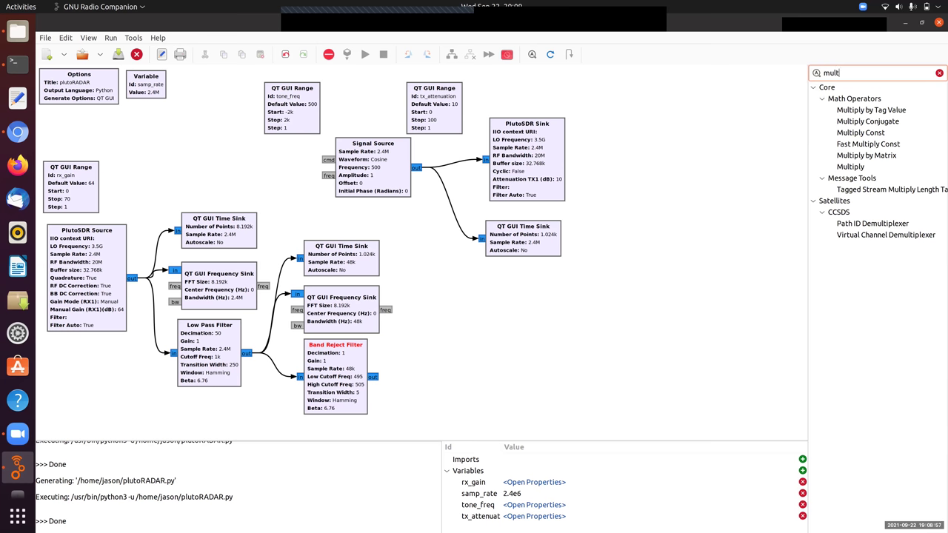
{"action": "left_click", "coordinate": [861, 134]}
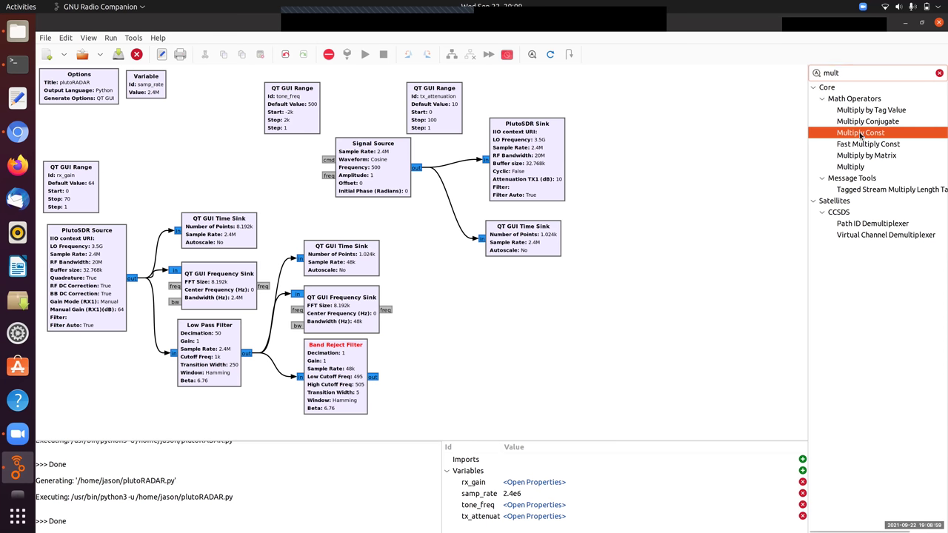
{"action": "left_click_drag", "start_coordinate": [860, 133], "coordinate": [405, 390]}
{"action": "left_click", "coordinate": [373, 378]}
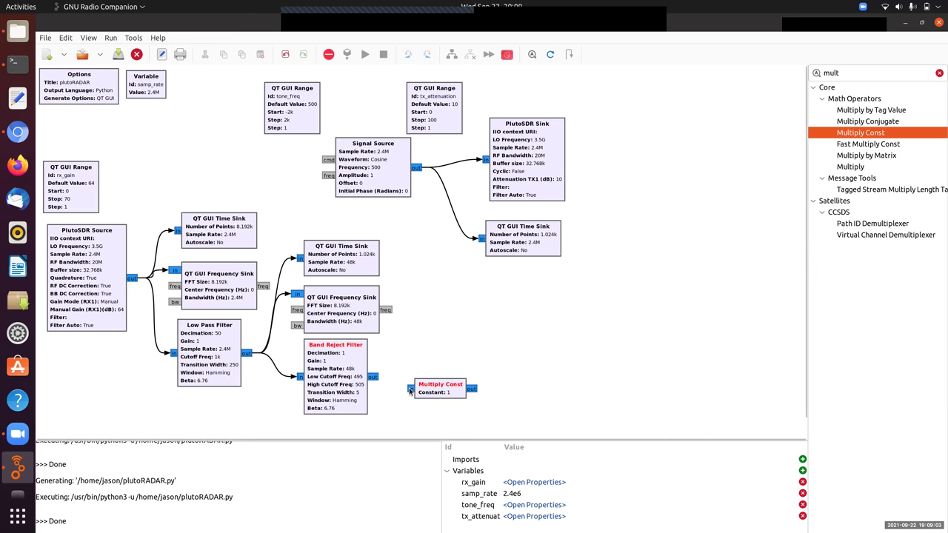
{"action": "left_click", "coordinate": [411, 388]}
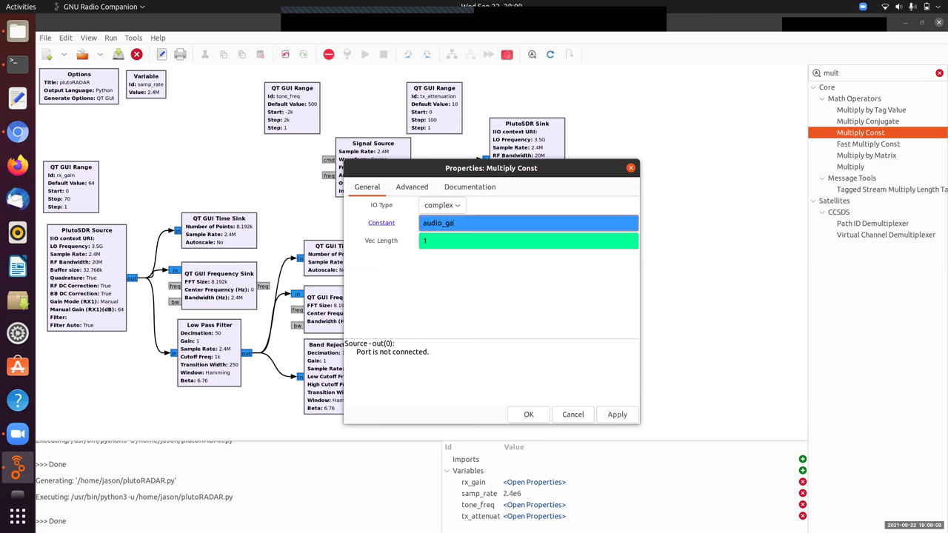
{"action": "left_click", "coordinate": [529, 414]}
Add a QT GUI Range with Id audio_gain and default value 1.
{"action": "key", "text": "ctrl+f"}
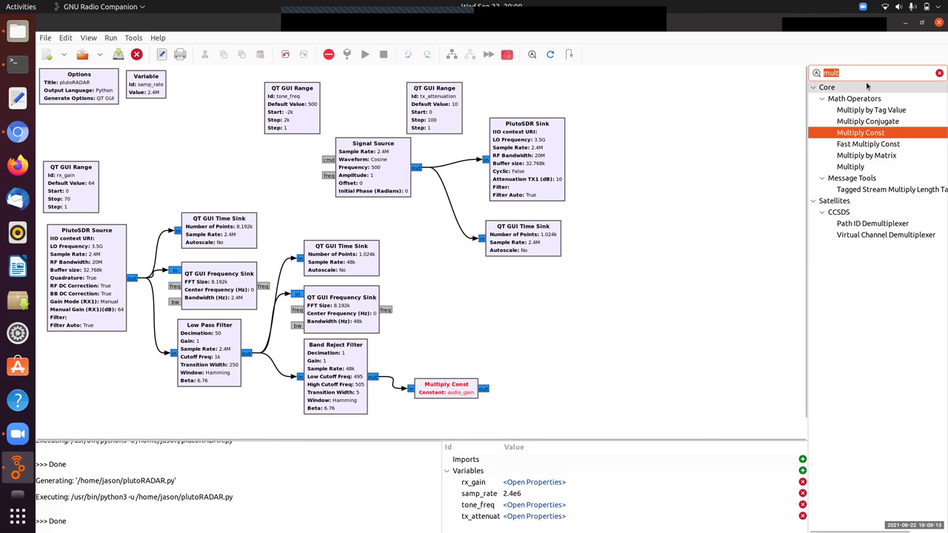
{"action": "key", "text": "BackSpace"}
{"action": "type", "text": "range"}
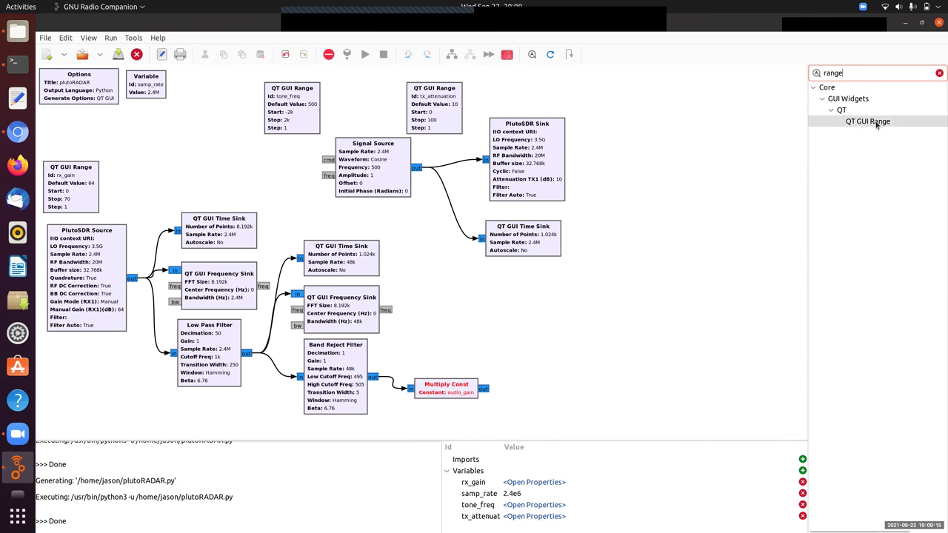
{"action": "left_click_drag", "start_coordinate": [876, 124], "coordinate": [424, 326]}
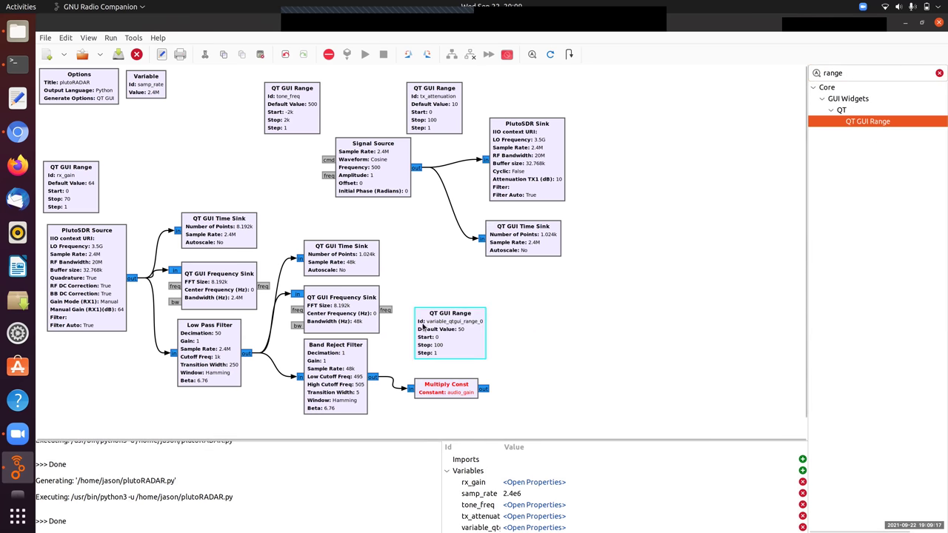
{"action": "double_click", "coordinate": [443, 335]}
{"action": "double_click", "coordinate": [505, 210]}
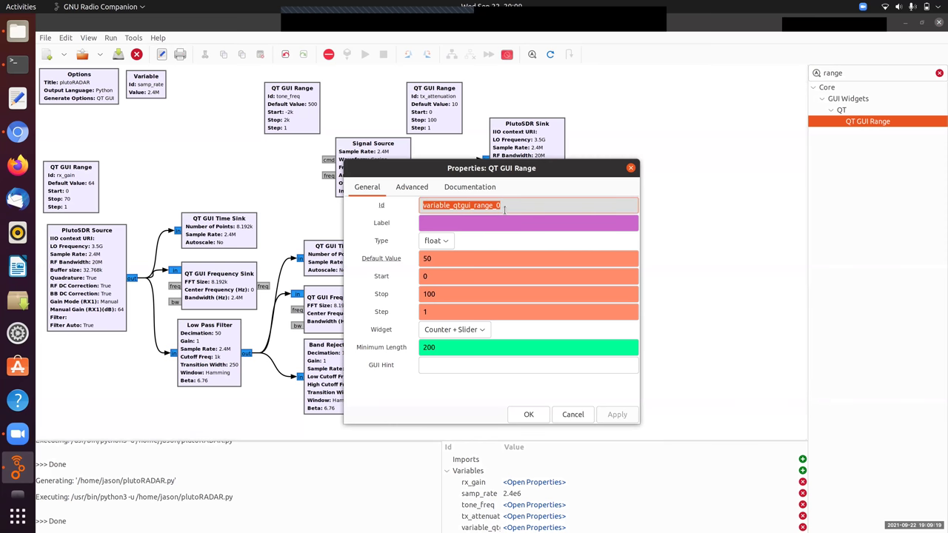
{"action": "type", "text": "audio"}
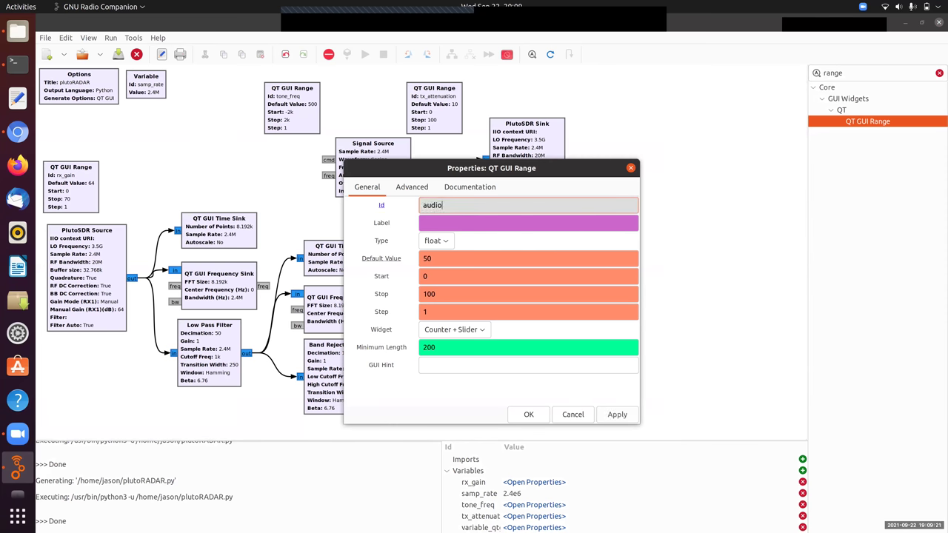
{"action": "type", "text": "_gain"}
{"action": "left_click", "coordinate": [497, 259]}
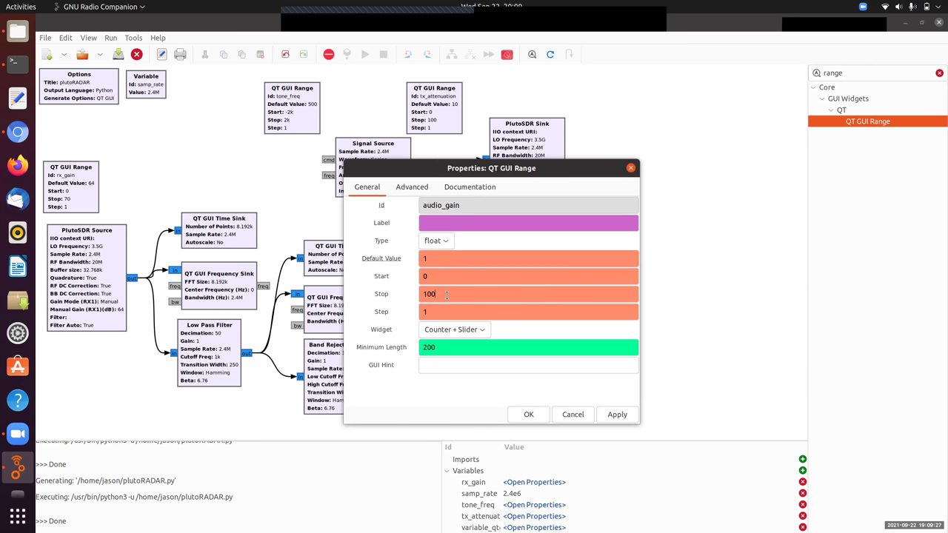
{"action": "left_click", "coordinate": [527, 415]}
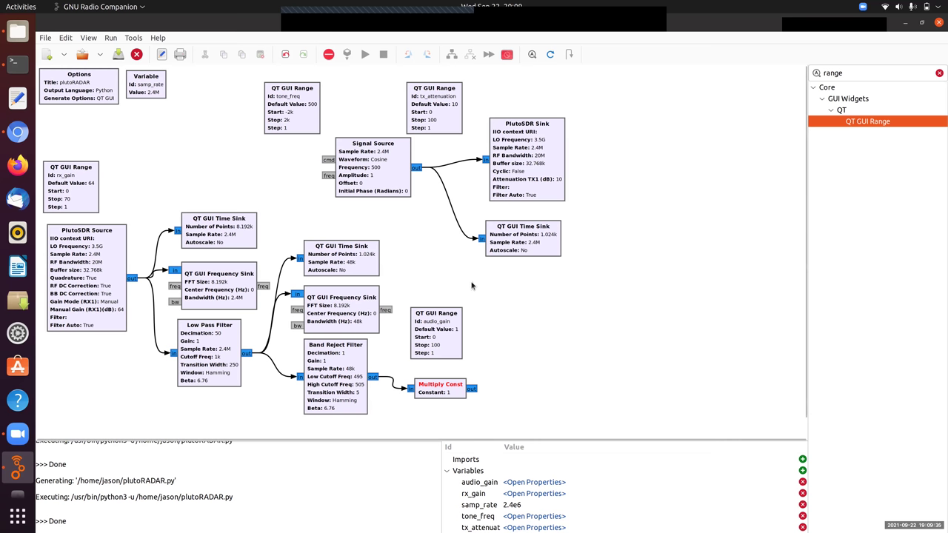
Place a QT GUI Time Sink and Frequency Sink, wire both from Multiply Const, and stack them.
{"action": "double_click", "coordinate": [851, 71]}
{"action": "type", "text": "qt gui"}
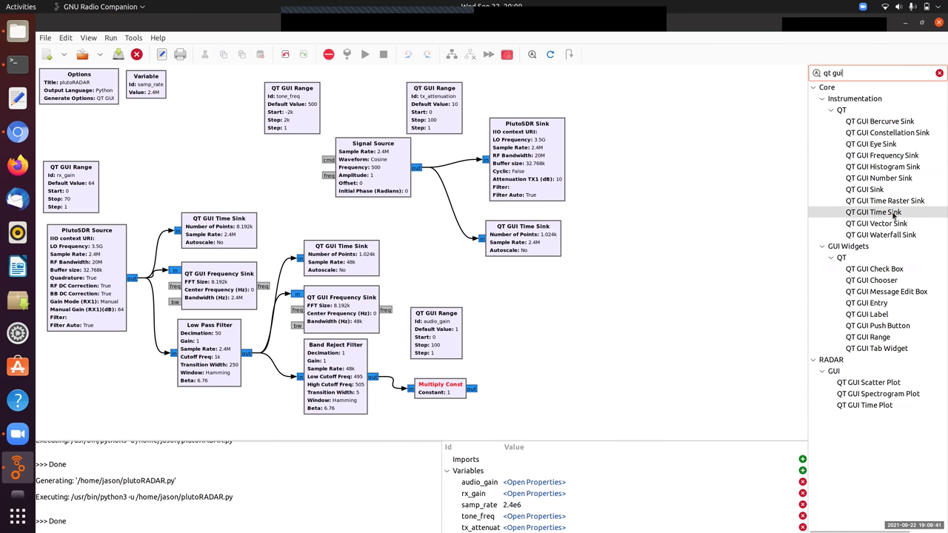
{"action": "left_click_drag", "start_coordinate": [874, 211], "coordinate": [544, 333]}
{"action": "left_click", "coordinate": [497, 348]}
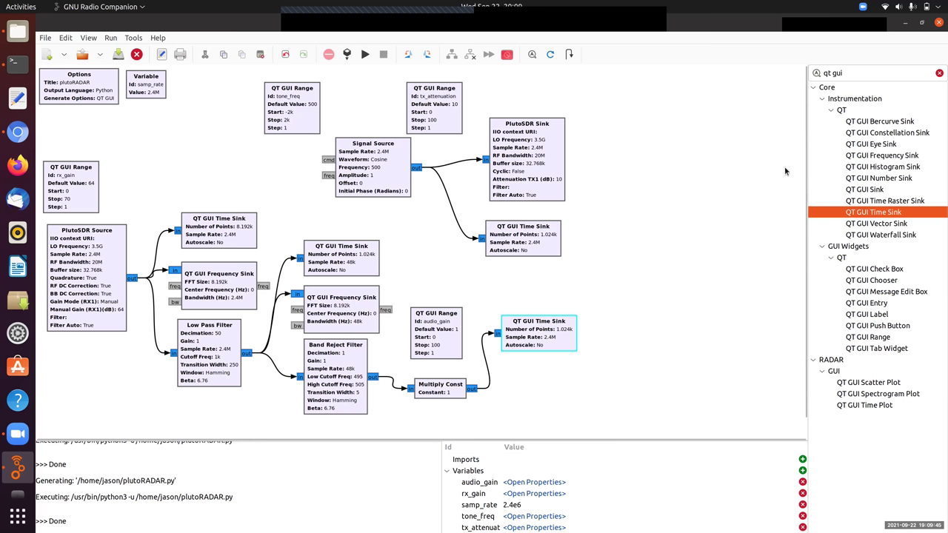
{"action": "left_click_drag", "start_coordinate": [882, 155], "coordinate": [550, 368]}
{"action": "left_click", "coordinate": [472, 389]}
{"action": "left_click", "coordinate": [507, 366]}
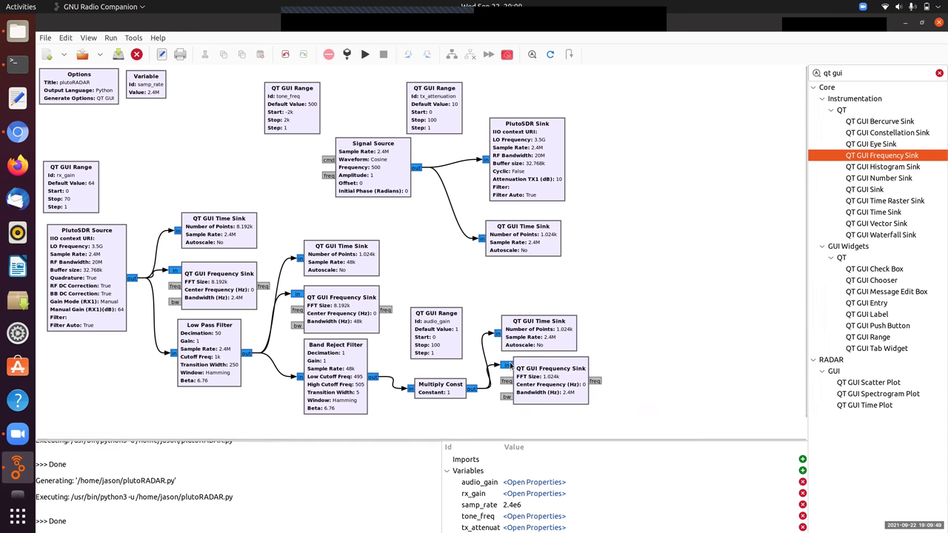
{"action": "left_click_drag", "start_coordinate": [535, 335], "coordinate": [560, 311]}
{"action": "left_click_drag", "start_coordinate": [556, 379], "coordinate": [580, 355]}
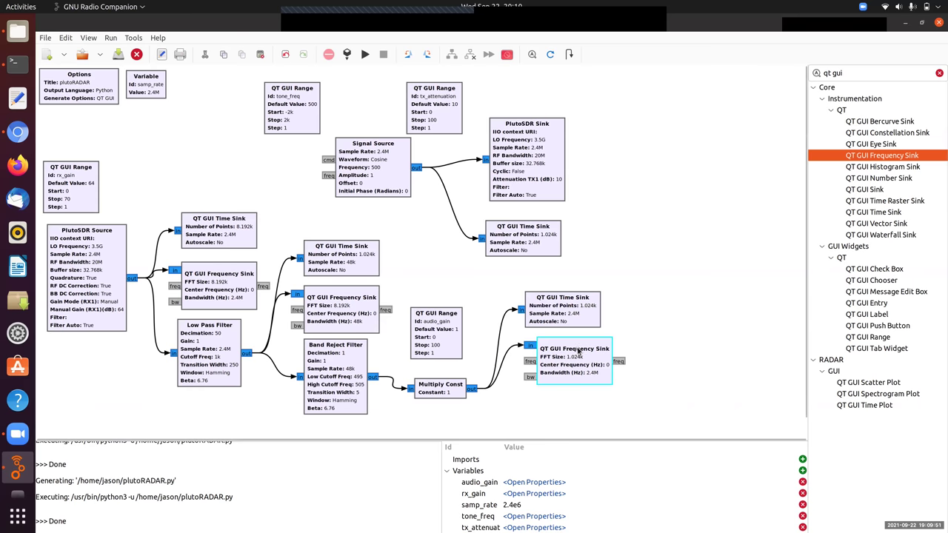
Label the new Time Sink's two traces 'band reject re' and 'band reject im'.
{"action": "double_click", "coordinate": [559, 310]}
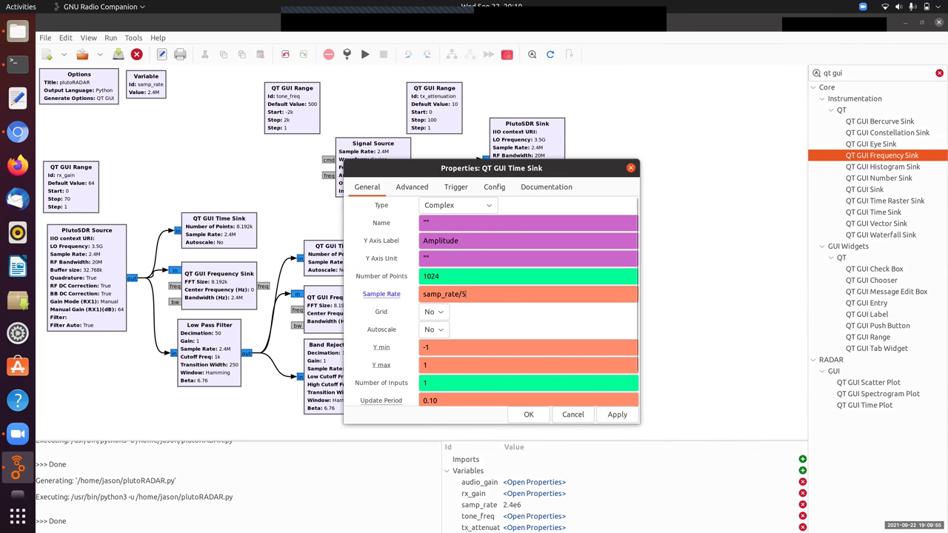
{"action": "left_click", "coordinate": [497, 192]}
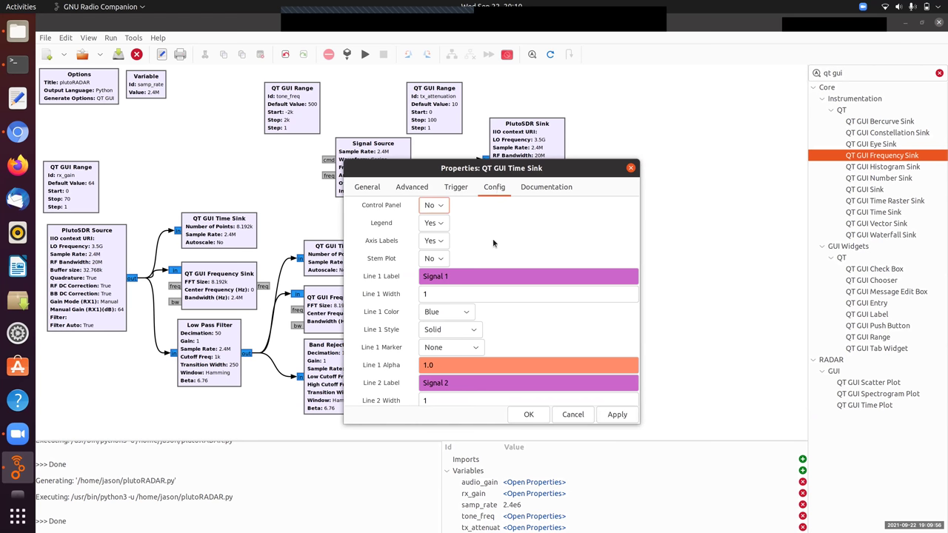
{"action": "triple_click", "coordinate": [465, 275]}
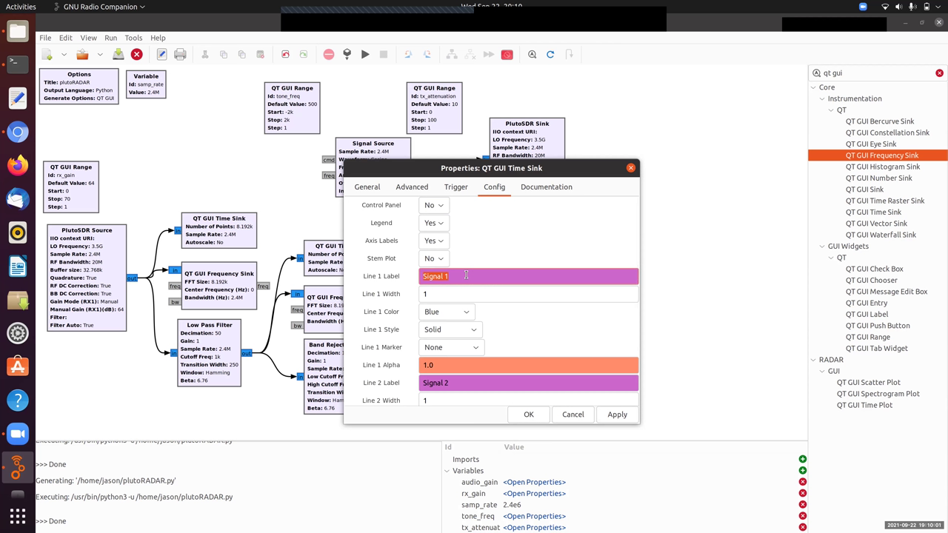
{"action": "type", "text": "band reject re"}
{"action": "triple_click", "coordinate": [459, 383]}
{"action": "type", "text": "band"}
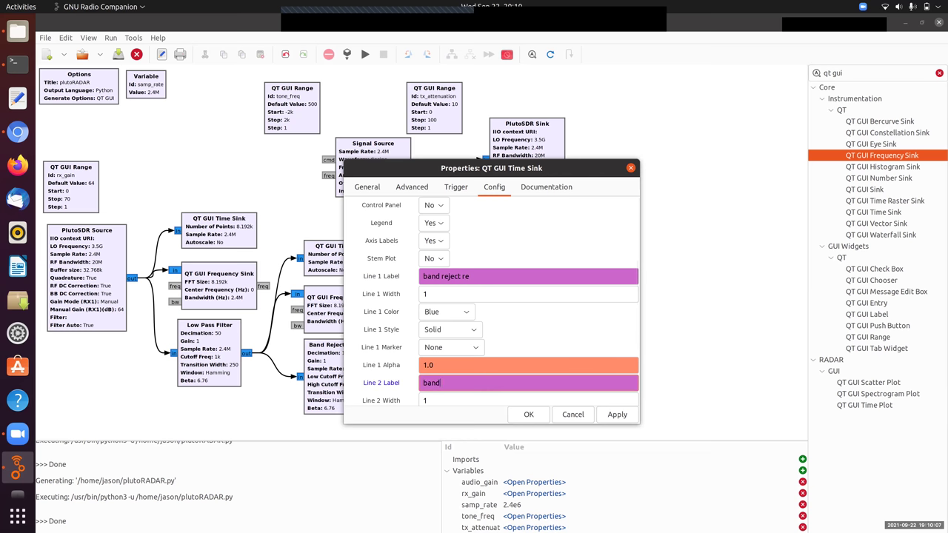
{"action": "type", "text": " reject im"}
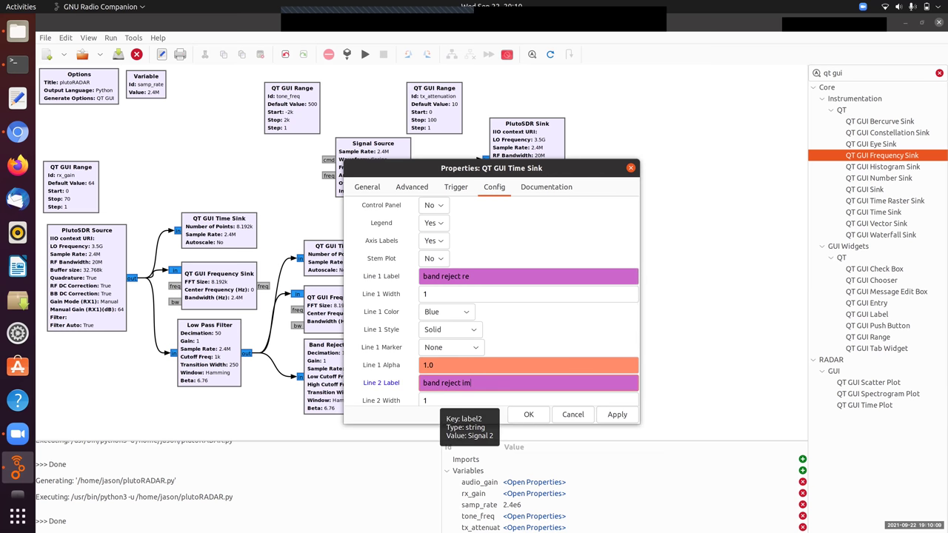
{"action": "left_click", "coordinate": [524, 414]}
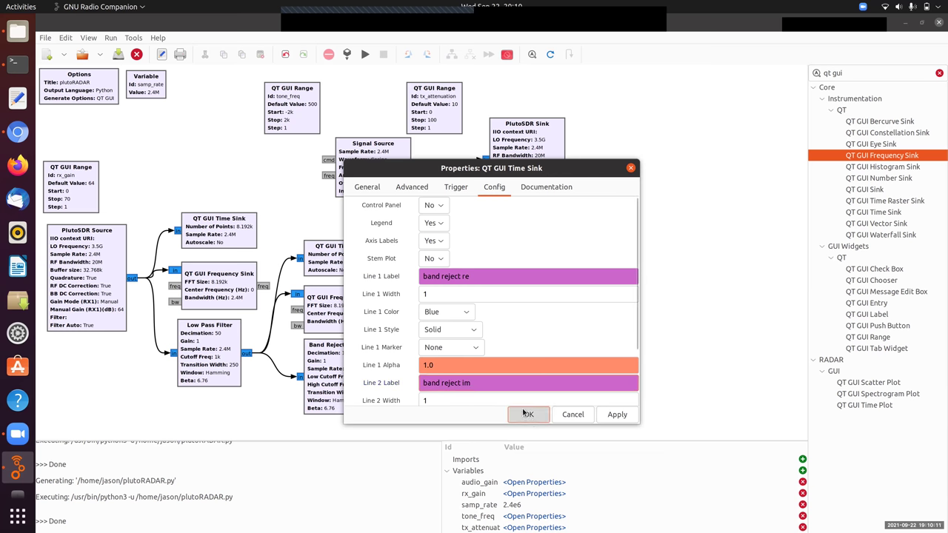
Give the new Frequency Sink 8192 FFT size, samp_rate/50 bandwidth and line label 'band reject'.
{"action": "double_click", "coordinate": [483, 296]}
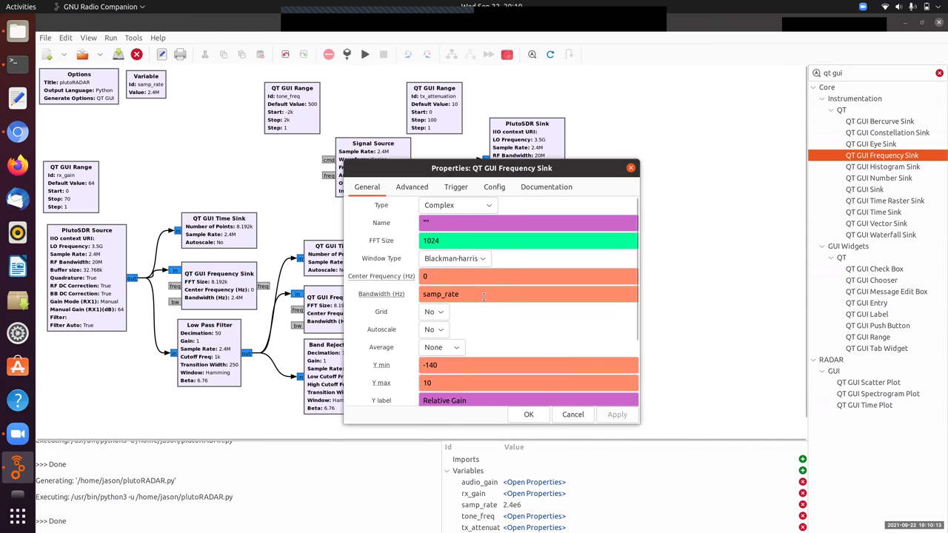
{"action": "left_click", "coordinate": [460, 241]}
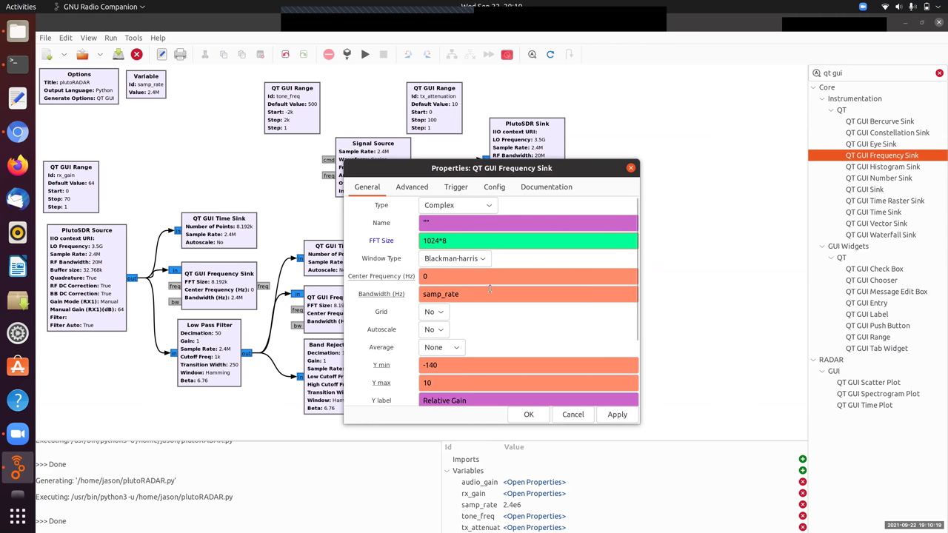
{"action": "left_click", "coordinate": [491, 294]}
{"action": "type", "text": "/50"}
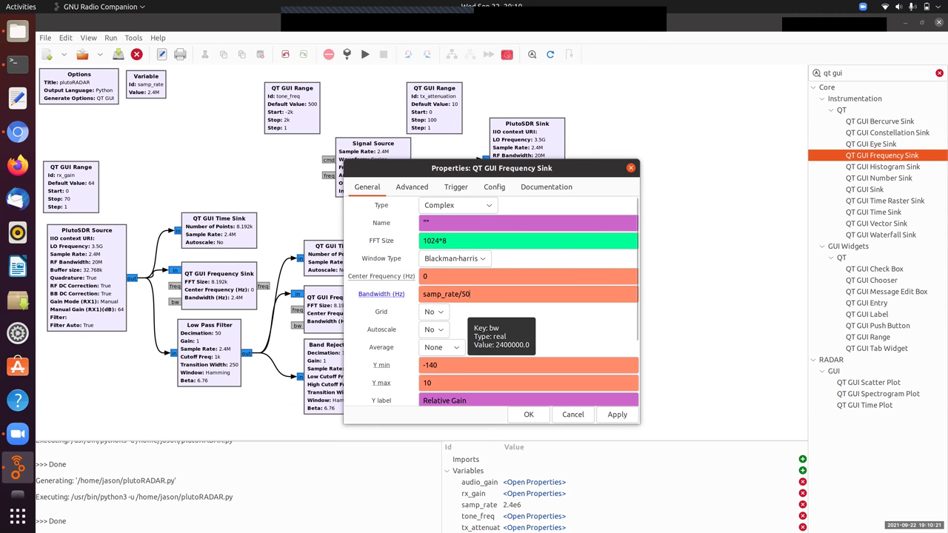
{"action": "left_click", "coordinate": [494, 187]}
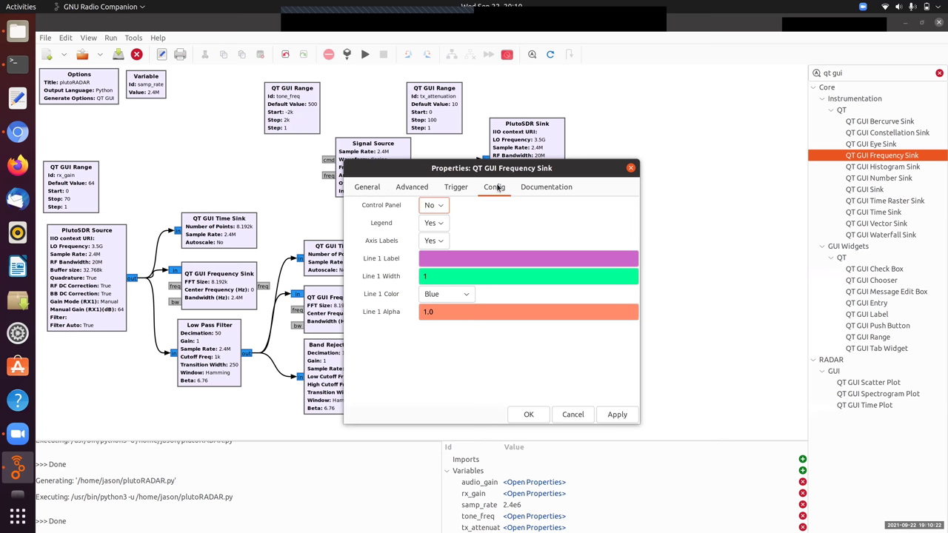
{"action": "left_click", "coordinate": [448, 258]}
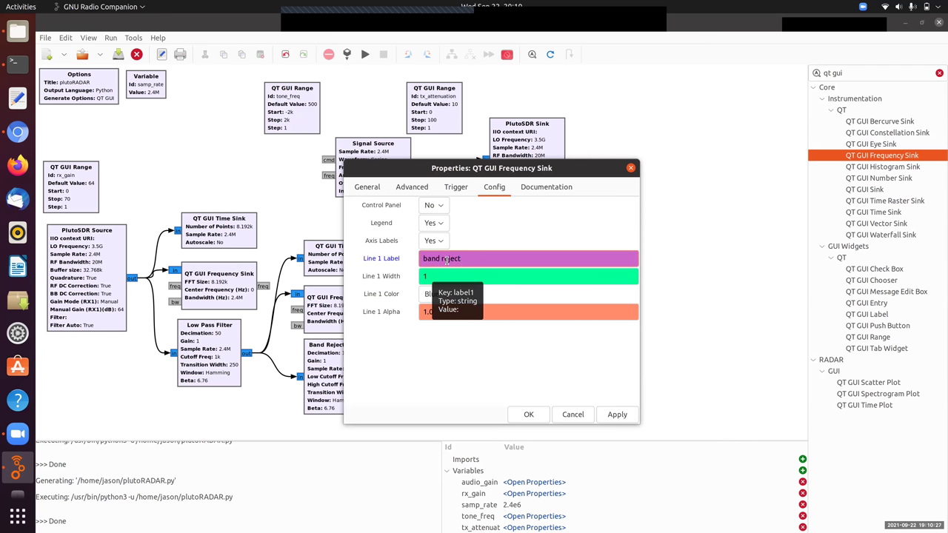
{"action": "left_click", "coordinate": [528, 415]}
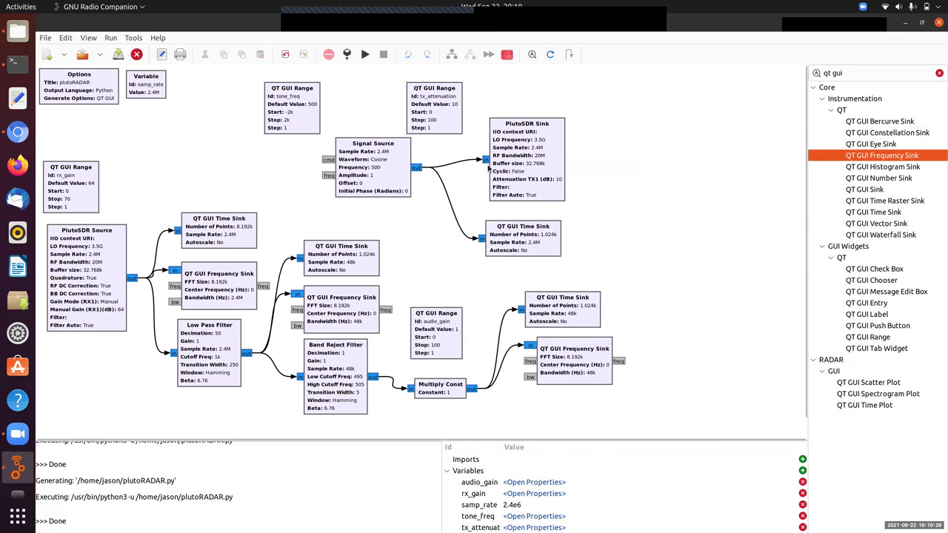
Run the flow graph and set tx_attenuation to 40 in the running window.
{"action": "left_click", "coordinate": [365, 55]}
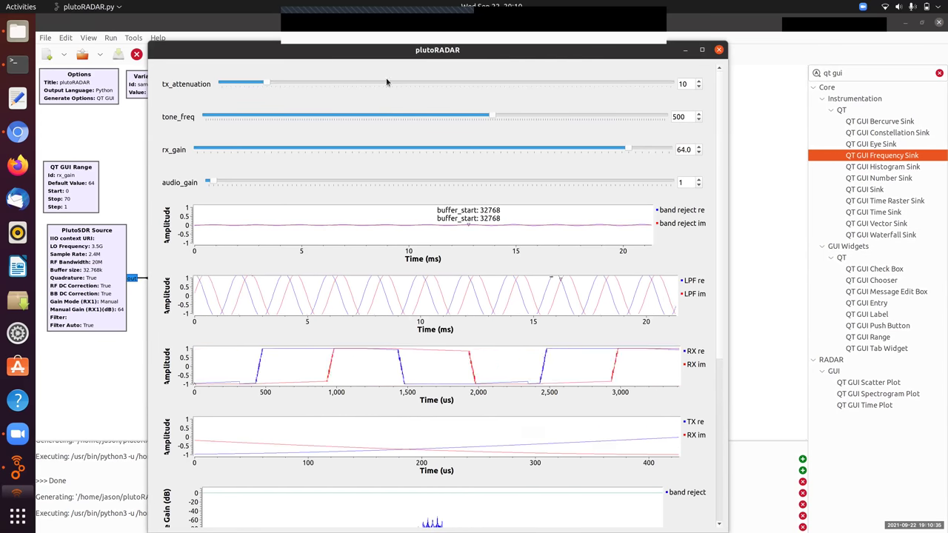
{"action": "double_click", "coordinate": [685, 84]}
{"action": "type", "text": "5"}
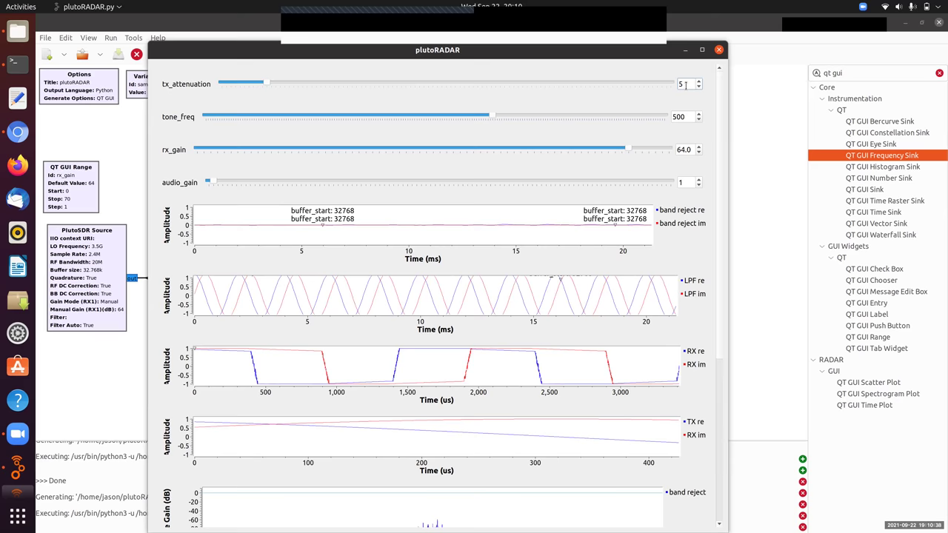
{"action": "key", "text": "BackSpace"}
{"action": "type", "text": "40"}
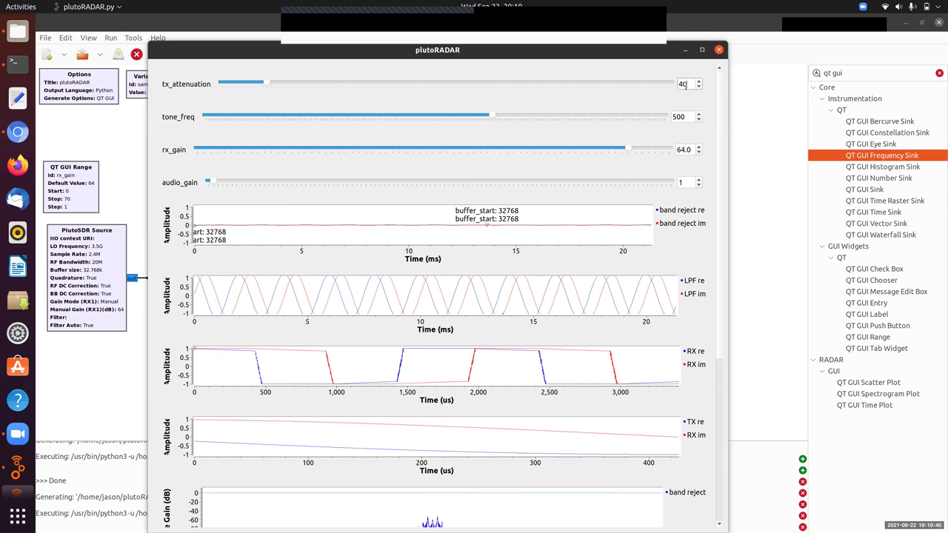
{"action": "key", "text": "Return"}
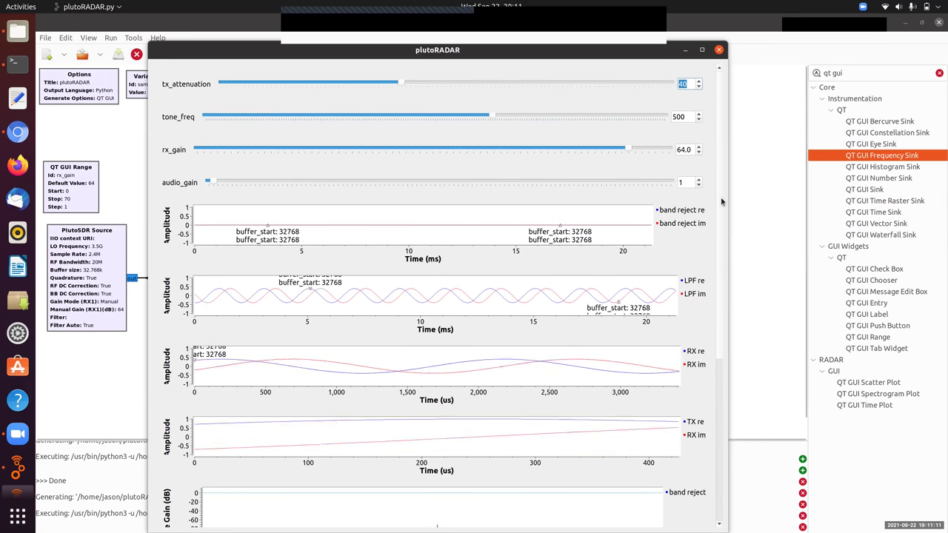
Zoom the LPF and band reject spectra to roughly -1.5 to 2 kHz around the tone.
{"action": "scroll", "coordinate": [719, 203], "scroll_direction": "down", "scroll_amount": 1}
{"action": "left_click_drag", "start_coordinate": [721, 208], "coordinate": [726, 363]}
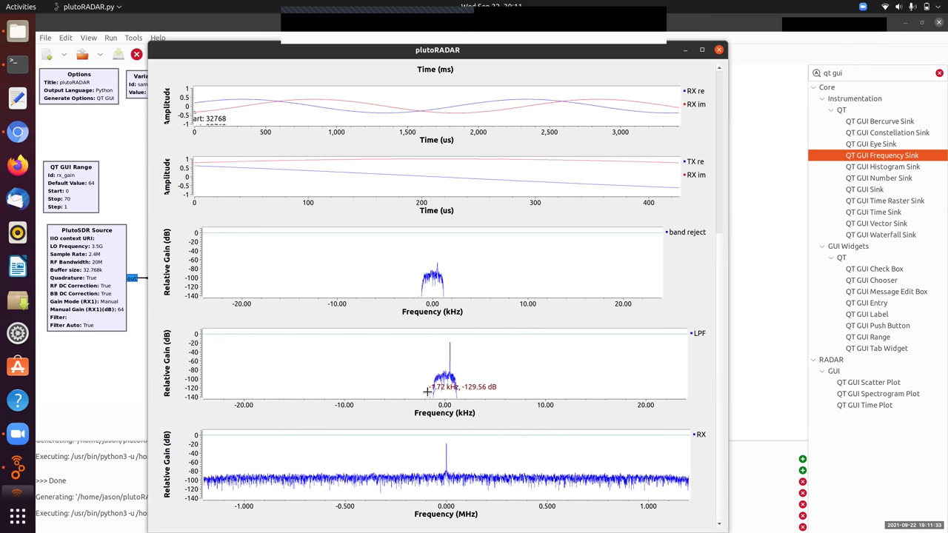
{"action": "left_click_drag", "start_coordinate": [466, 338], "coordinate": [468, 339]}
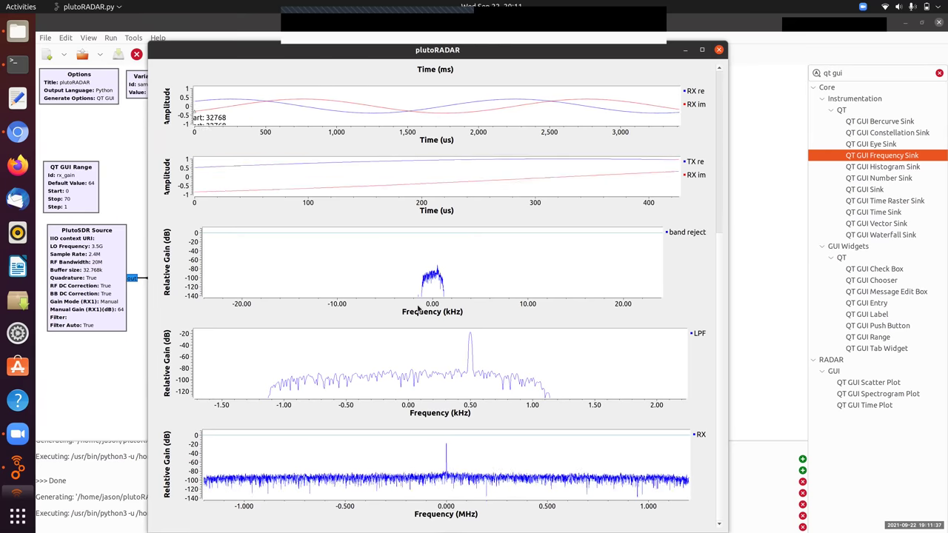
{"action": "left_click_drag", "start_coordinate": [414, 294], "coordinate": [454, 247]}
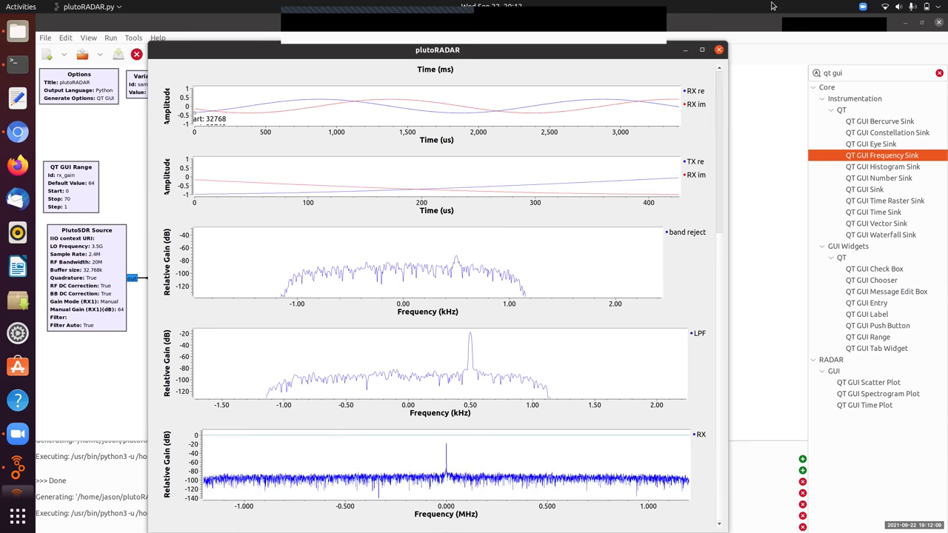
Close the radar window and add a Complex To Real block after Multiply Const.
{"action": "left_click", "coordinate": [718, 49]}
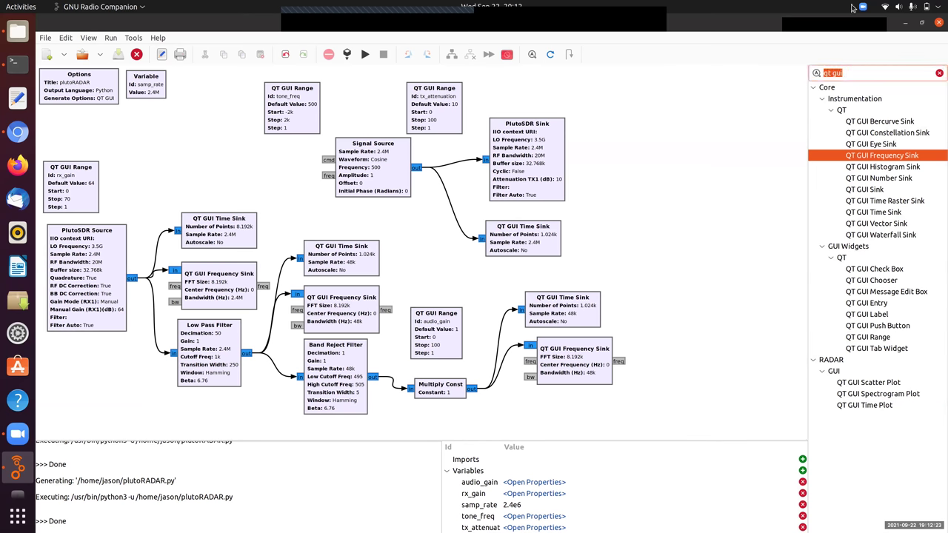
{"action": "type", "text": "real"}
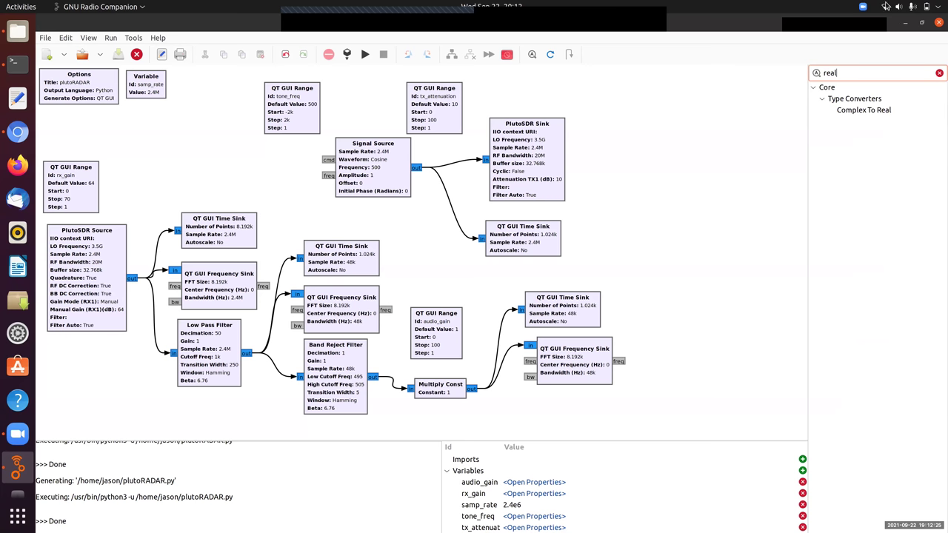
{"action": "left_click_drag", "start_coordinate": [871, 113], "coordinate": [537, 386]}
{"action": "left_click", "coordinate": [475, 368]}
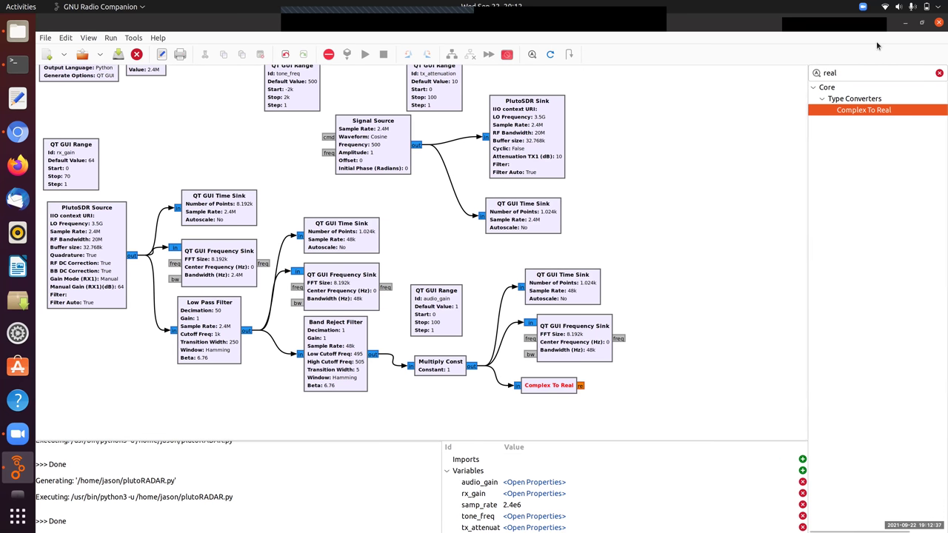
{"action": "left_click", "coordinate": [842, 76]}
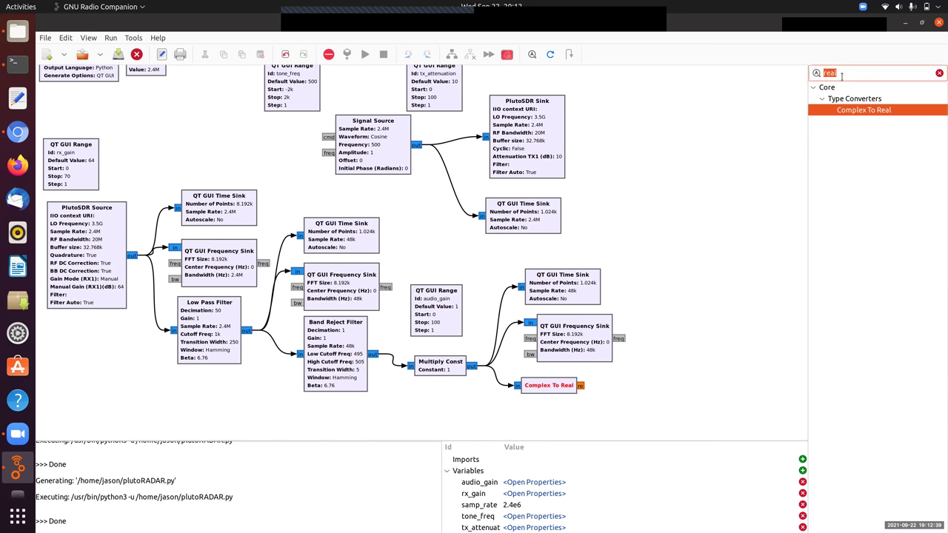
Add an Audio Sink block and connect Complex To Real's output into it.
{"action": "type", "text": "audio"}
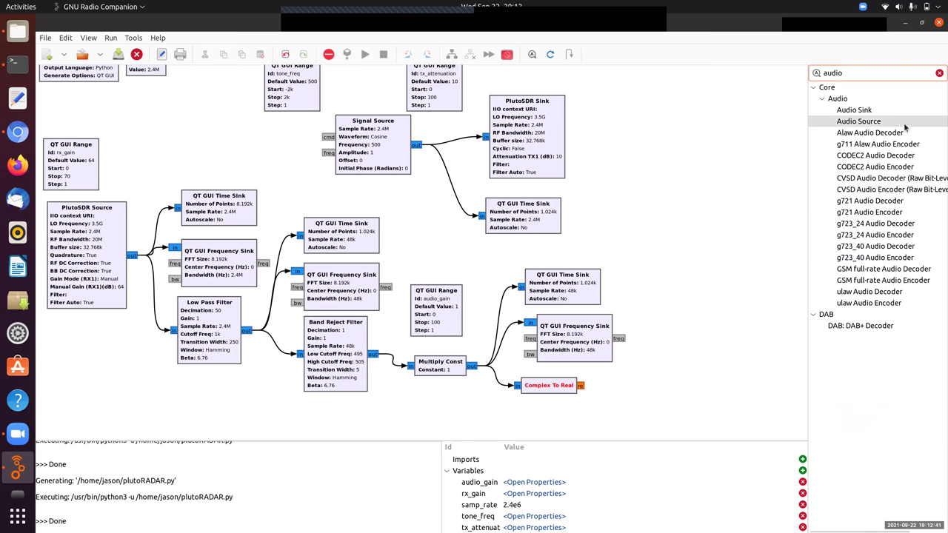
{"action": "left_click_drag", "start_coordinate": [854, 110], "coordinate": [648, 392]}
{"action": "left_click", "coordinate": [581, 386]}
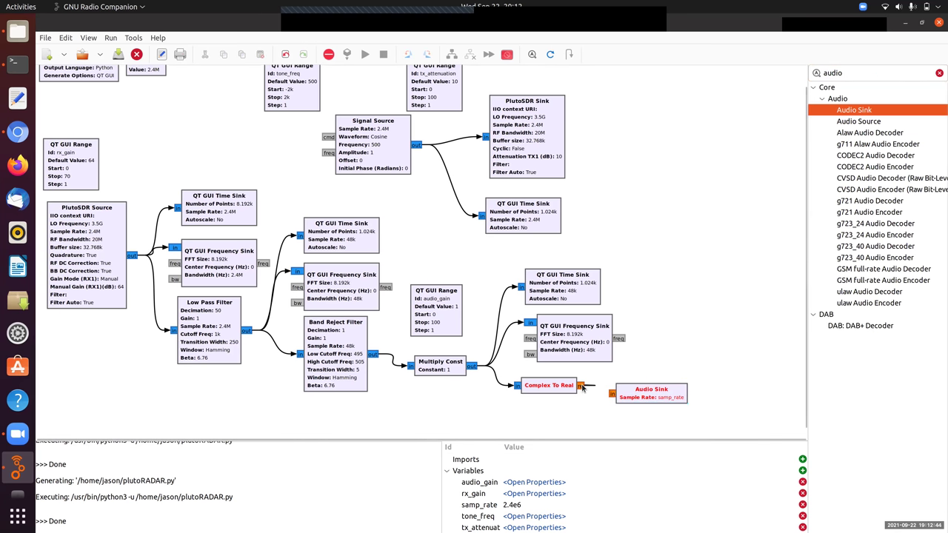
{"action": "left_click", "coordinate": [630, 395]}
Set the Audio Sink's sample rate to 48 kHz.
{"action": "double_click", "coordinate": [631, 395]}
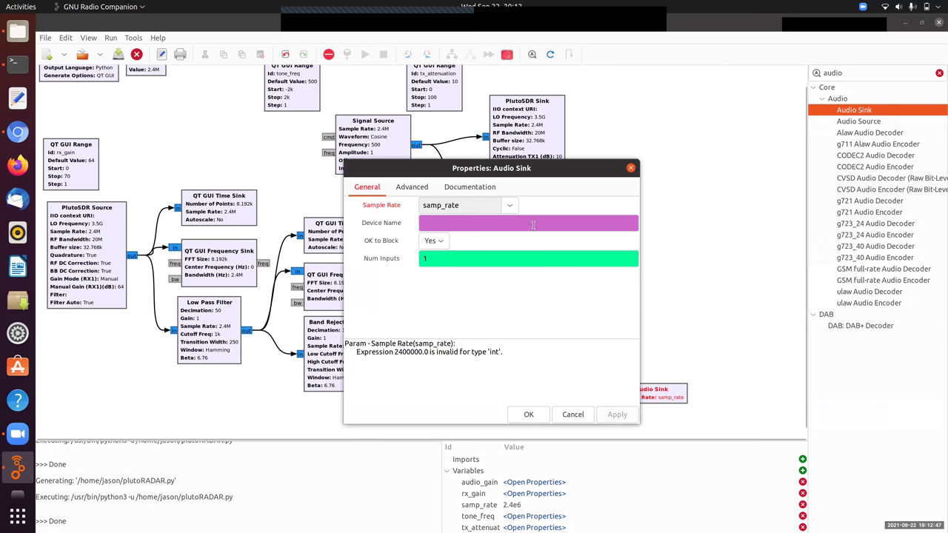
{"action": "left_click", "coordinate": [509, 205]}
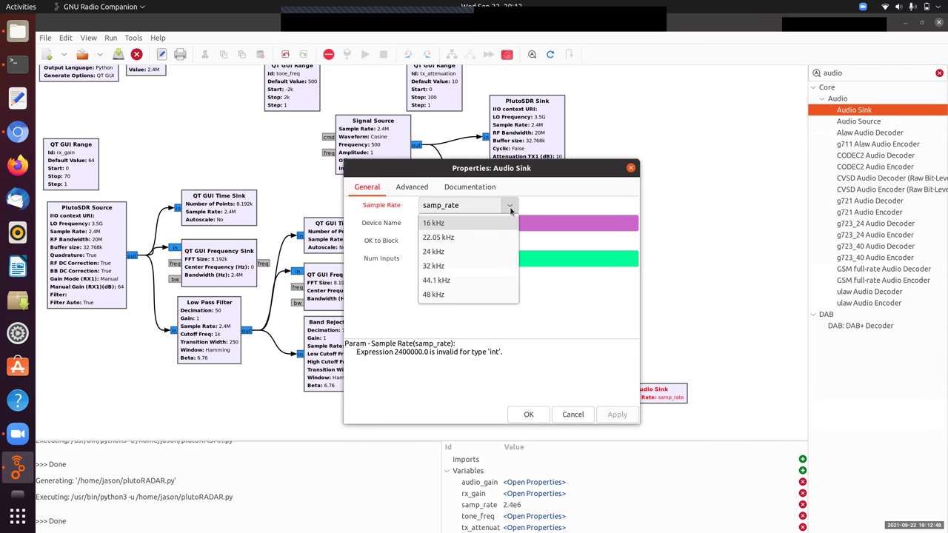
{"action": "left_click", "coordinate": [457, 296]}
{"action": "left_click", "coordinate": [530, 419]}
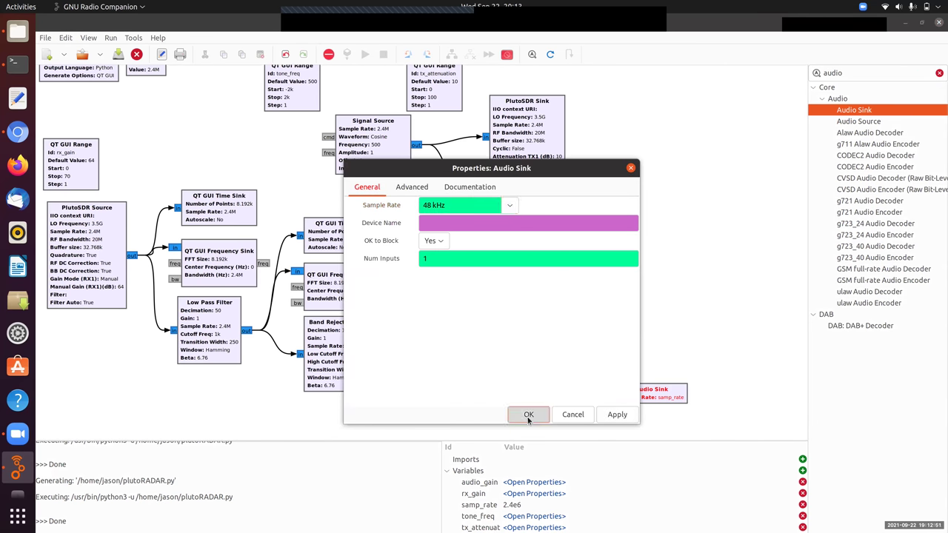
{"action": "scroll", "coordinate": [804, 201], "scroll_direction": "up", "scroll_amount": 2}
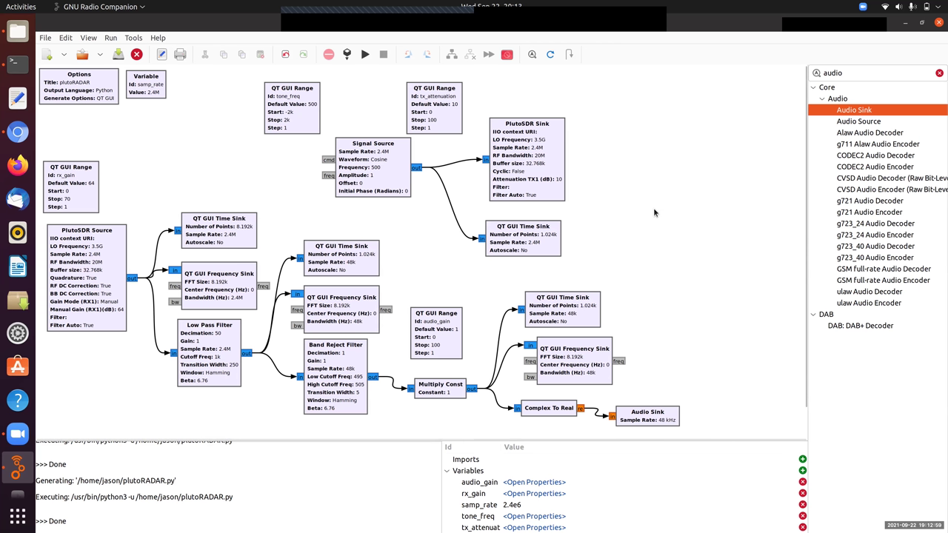
Run the updated flow graph with the audio output path.
{"action": "left_click", "coordinate": [365, 55]}
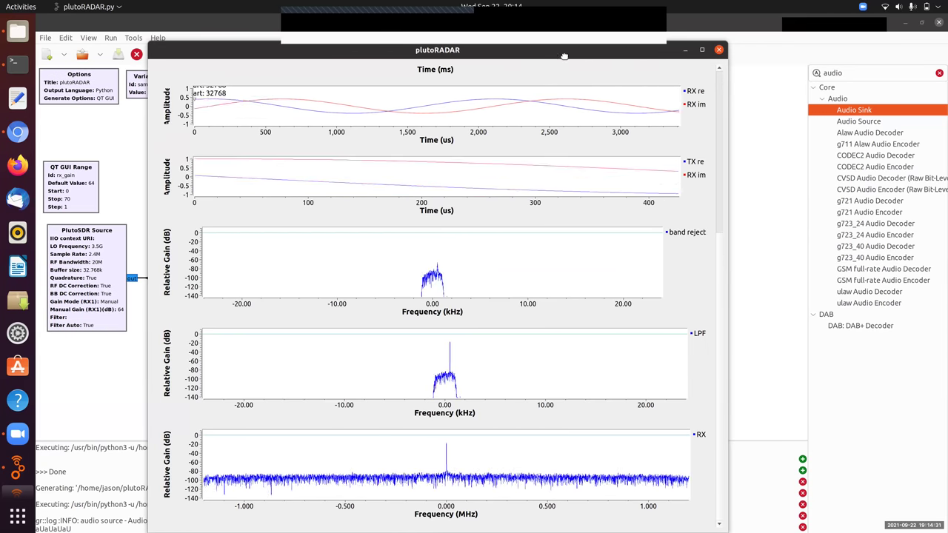
{"action": "left_click_drag", "start_coordinate": [563, 50], "coordinate": [574, 50]}
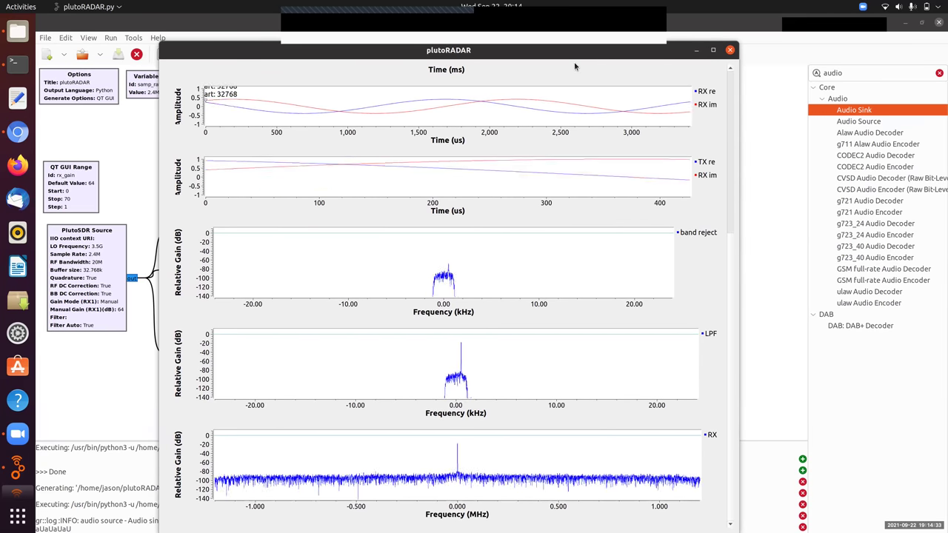